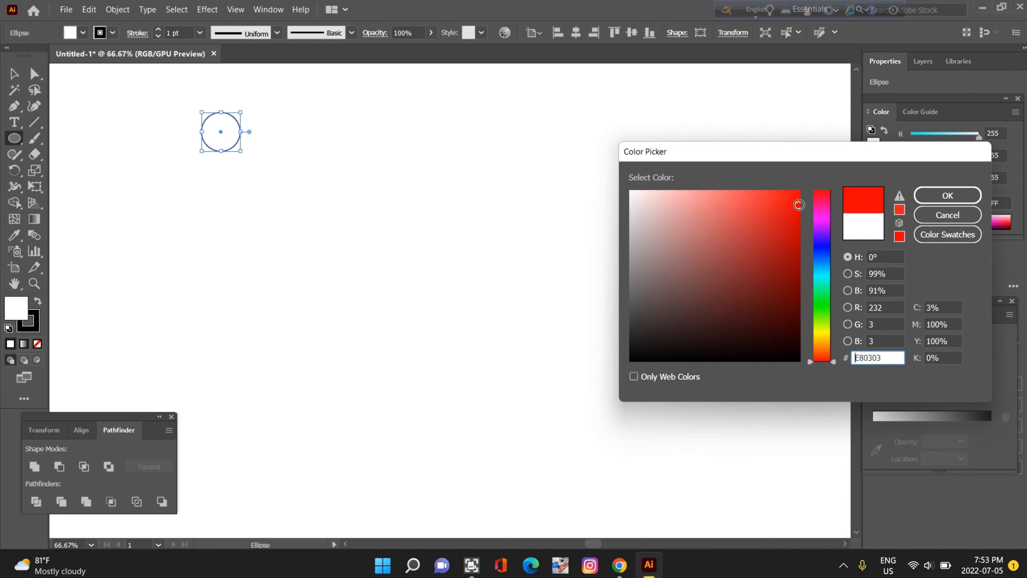
Fill the circle with red E80303 and make three evenly spaced copies in a vertical column below it
left_click(947, 195)
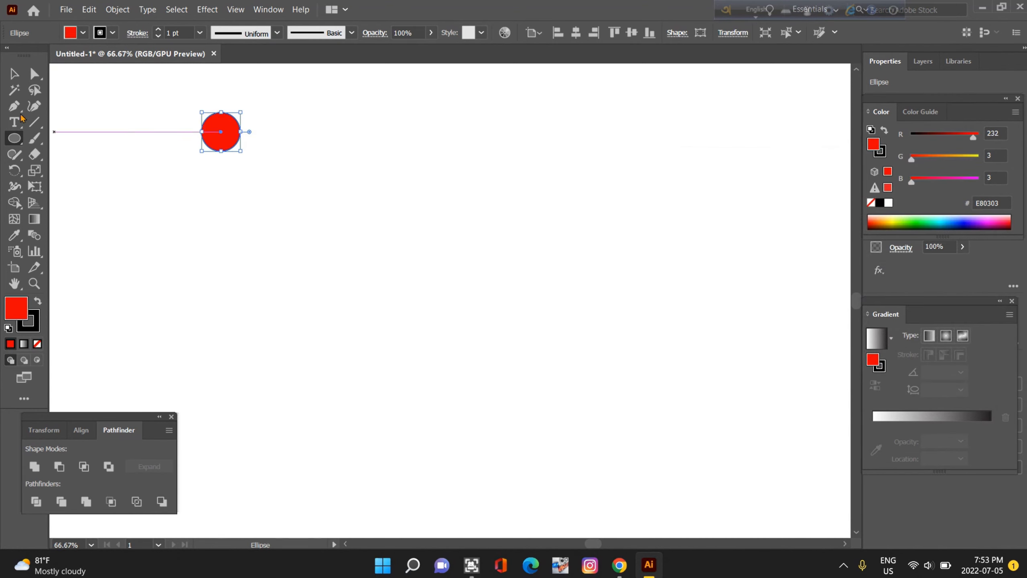
left_click(19, 74)
left_click_drag(225, 147, 223, 204)
key("ctrl+d")
key("ctrl+d")
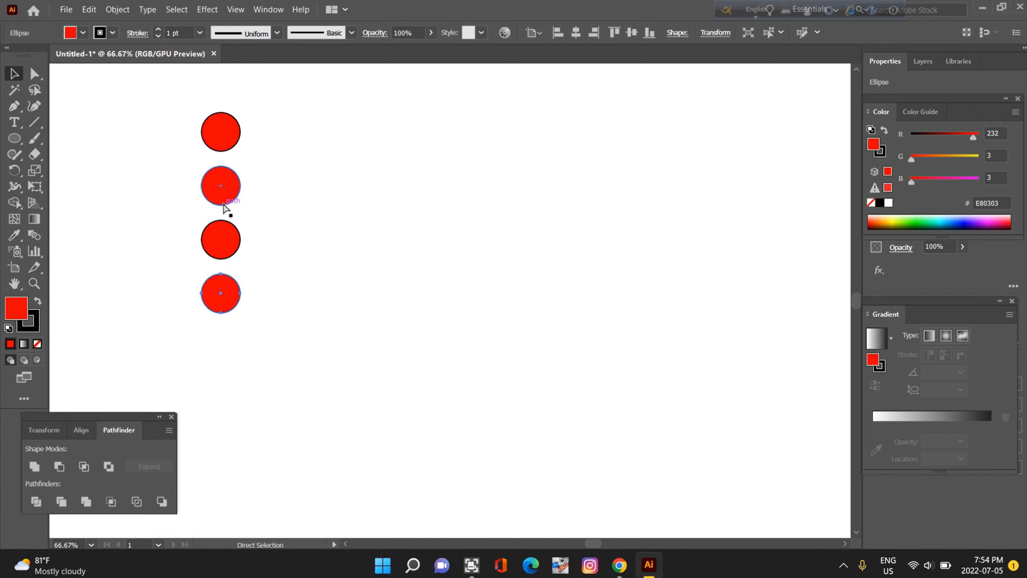
Remove the stroke from the lowest circle, keeping its red fill
left_click(23, 325)
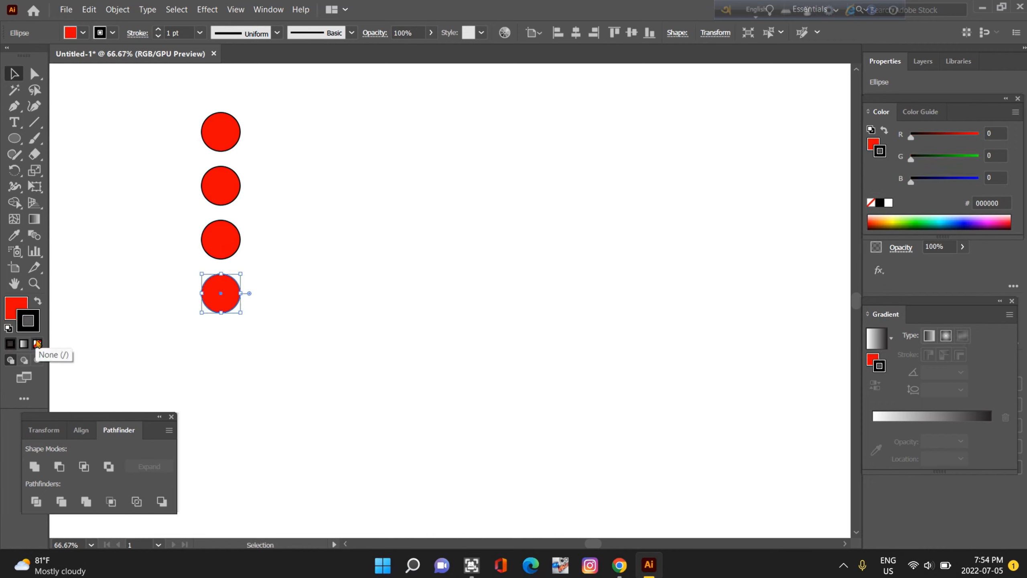
left_click(37, 343)
left_click(11, 309)
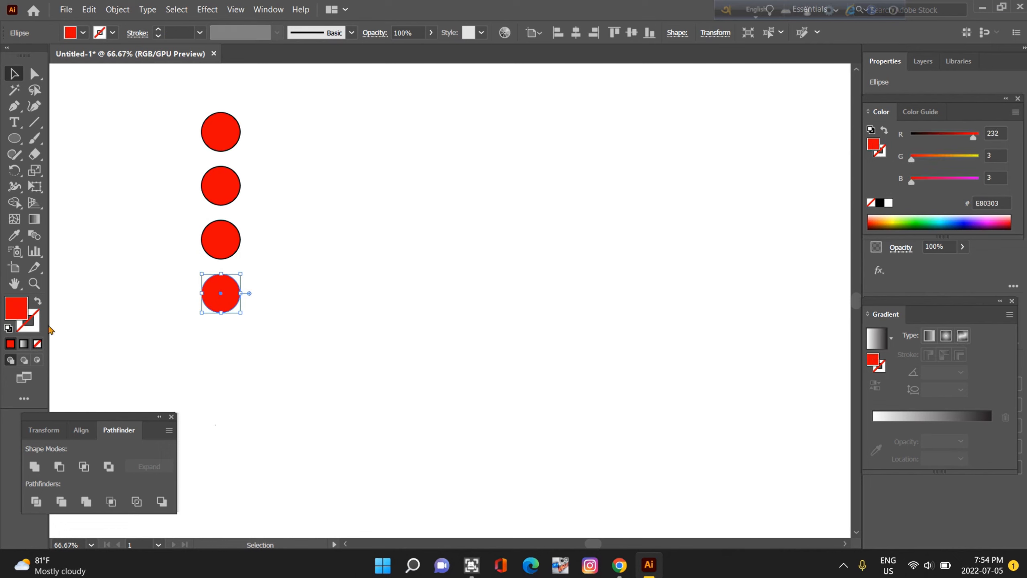
Switch to Chrome and run a Bing image search for "Google logo"
left_click(613, 568)
left_click(267, 37)
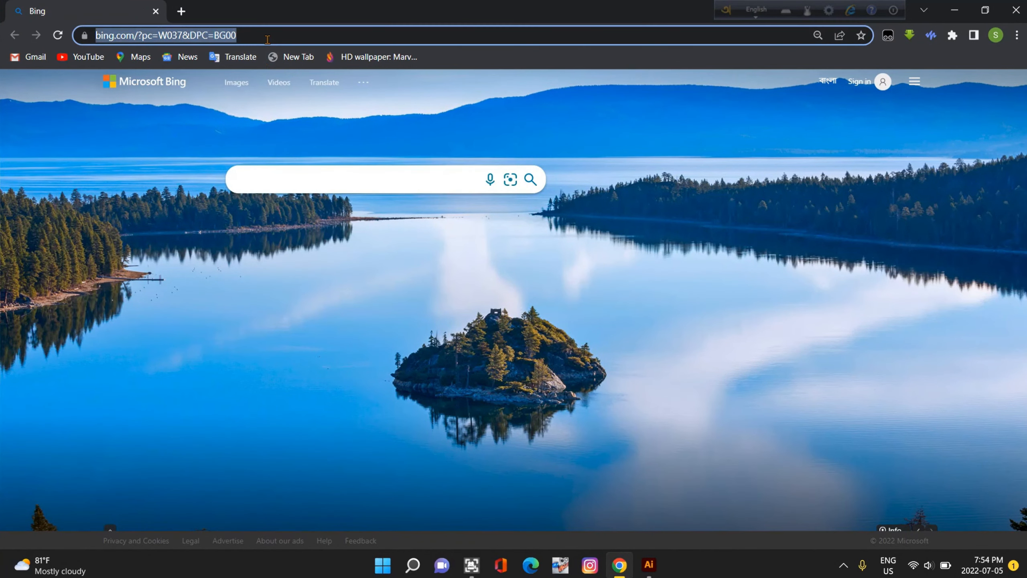
key("BackSpace")
type("Goog")
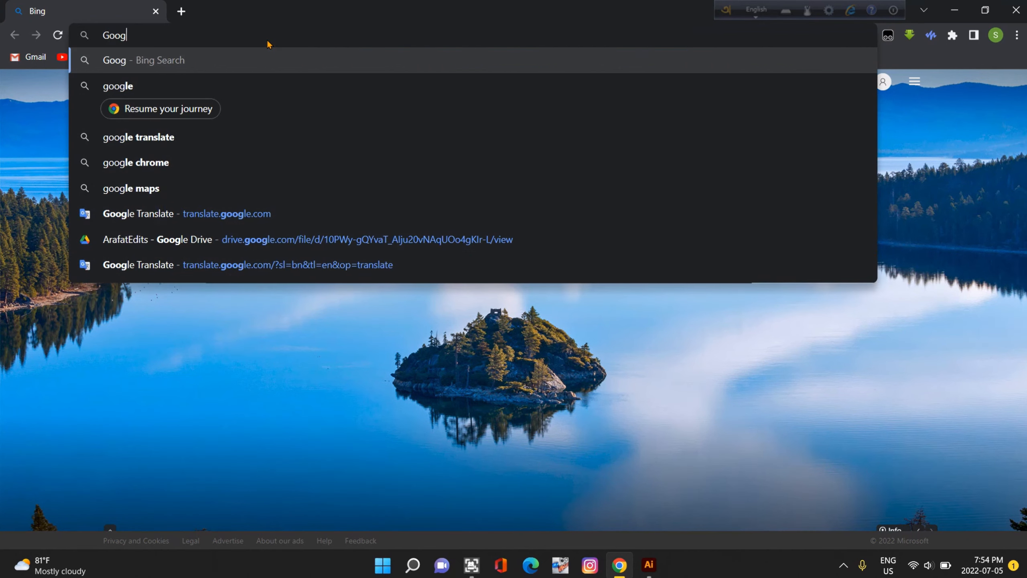
type("le logo")
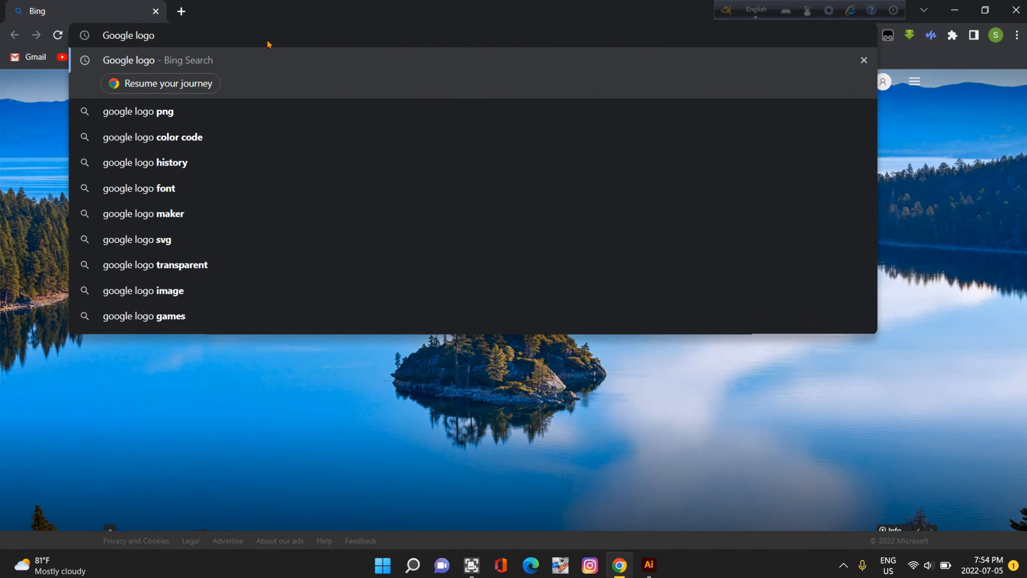
key("Return")
left_click(145, 118)
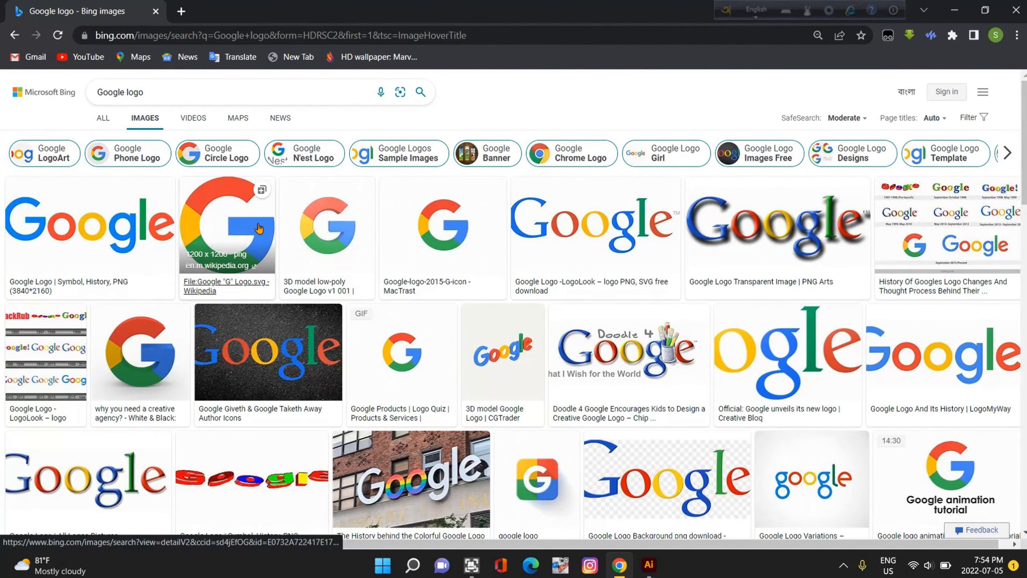
Copy the 1200 × 1200 Google "G" logo image from the Wikipedia result and paste it into the Illustrator document
left_click(259, 229)
right_click(373, 231)
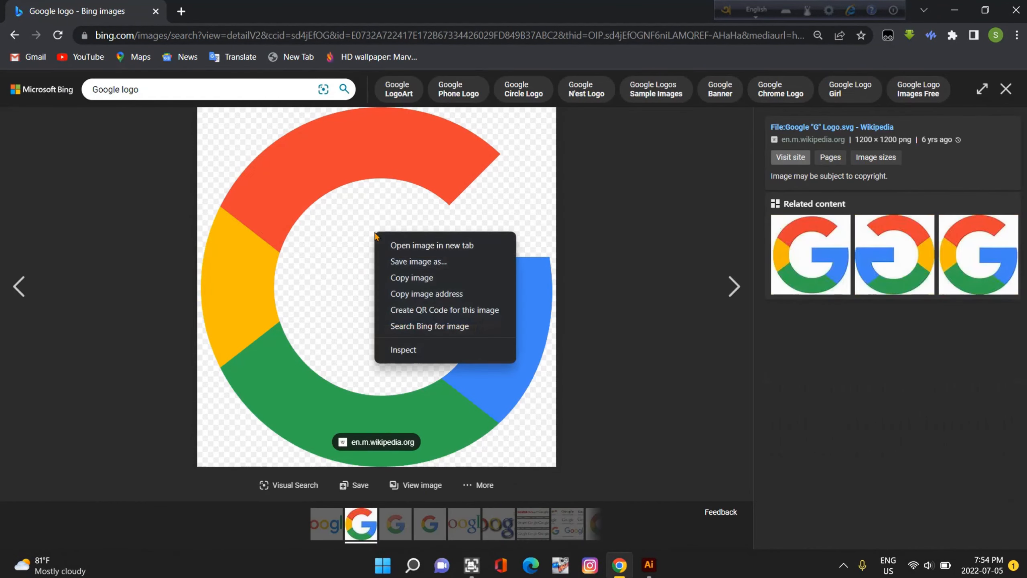
left_click(404, 279)
left_click(656, 569)
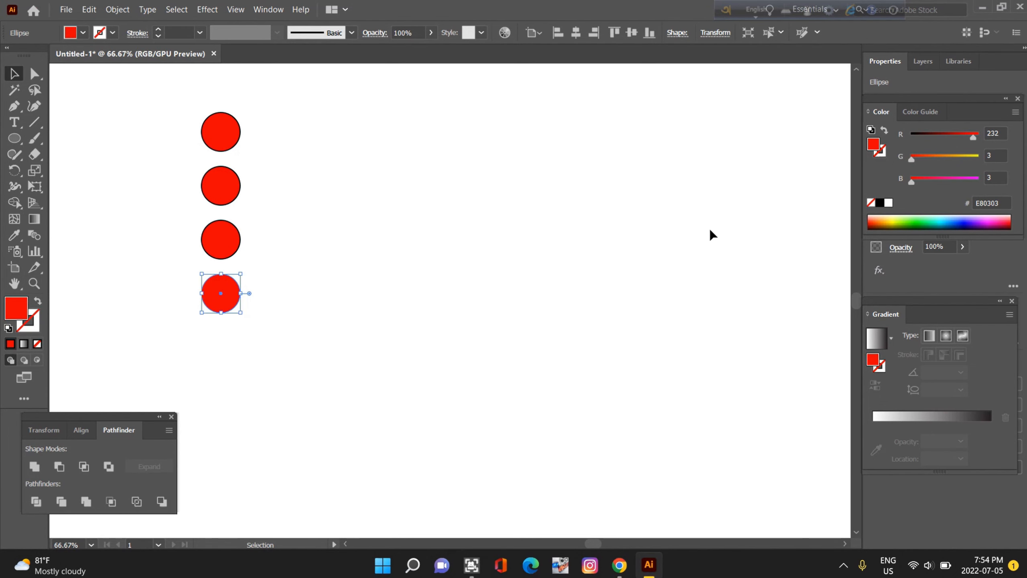
key("ctrl+v")
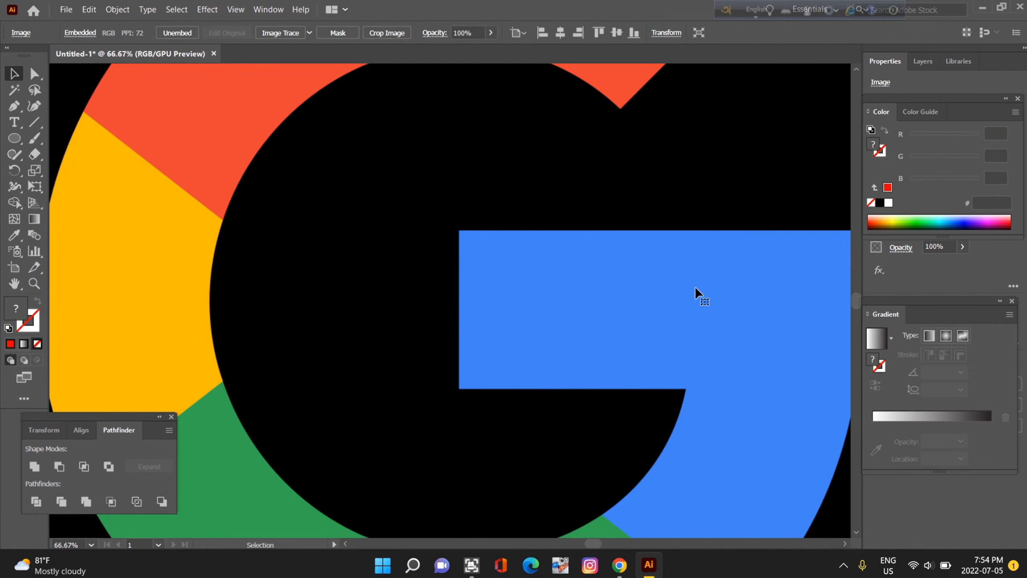
Scale the pasted logo image down and place it near the artboard's right edge, apart from the circles
scroll(695, 287, "up", 2)
scroll(695, 288, "down", 5)
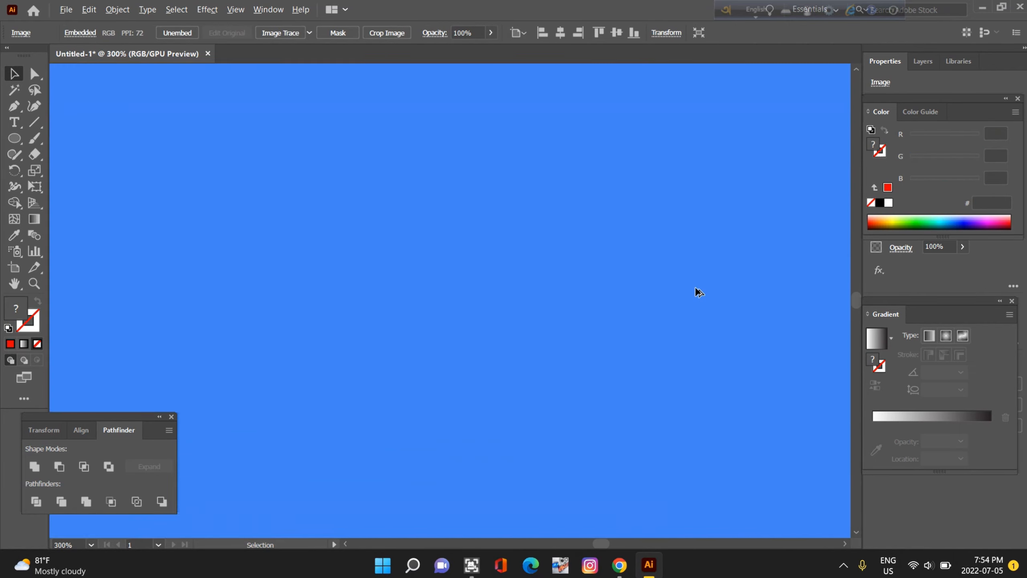
left_click_drag(756, 453, 704, 340)
left_click_drag(621, 280, 755, 241)
scroll(685, 305, "up", 3)
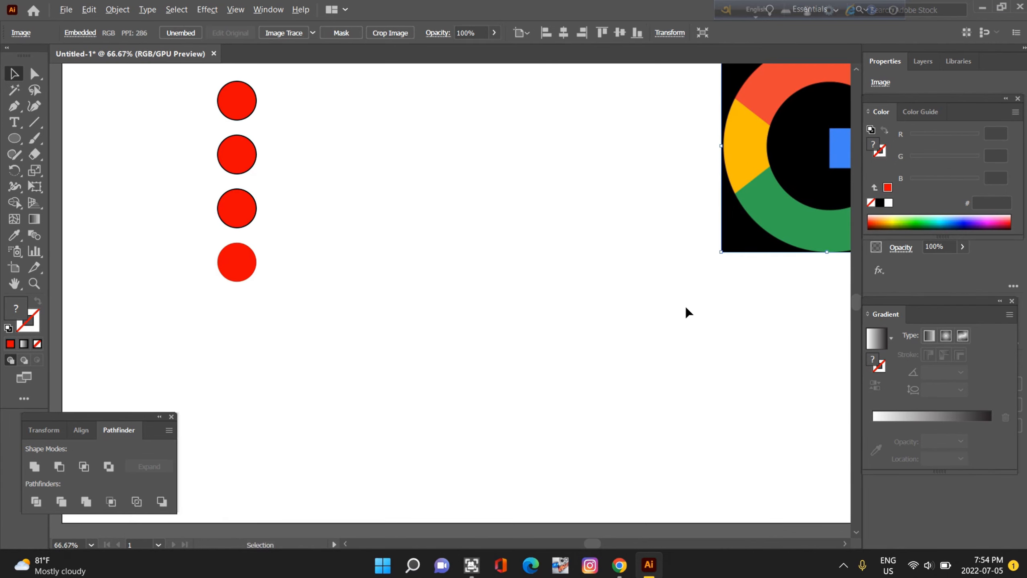
mouse_move(592, 543)
left_mouse_down()
mouse_move(635, 538)
mouse_move(600, 541)
left_mouse_up()
left_click_drag(724, 203, 647, 255)
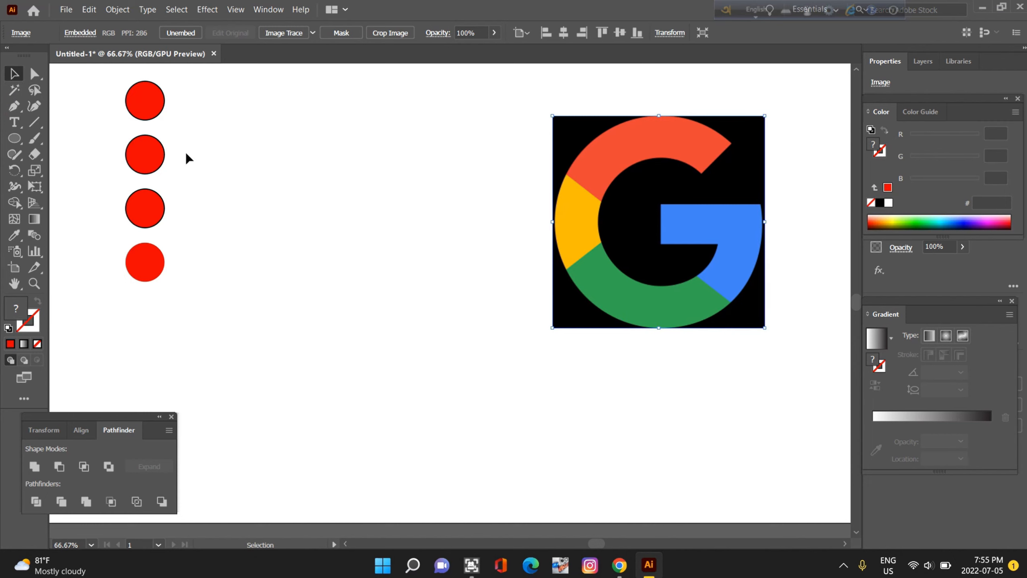
key("ctrl+minus")
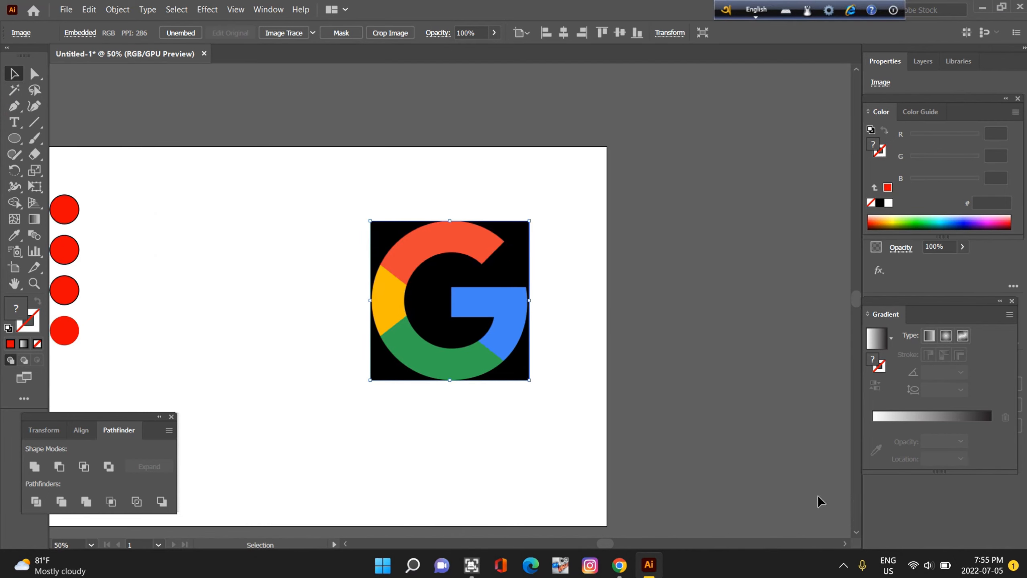
left_click_drag(608, 542, 598, 542)
scroll(519, 454, "down", 3)
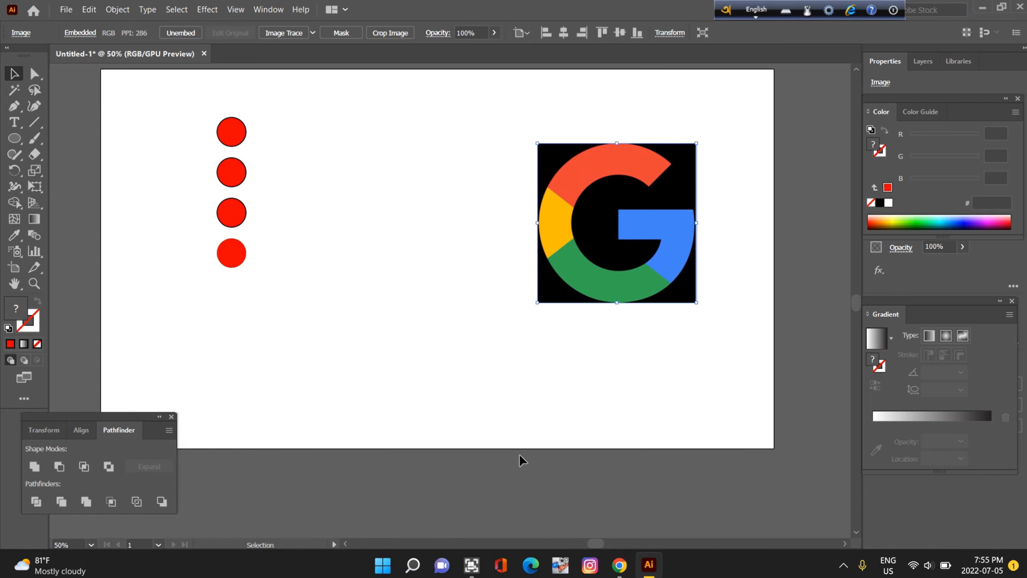
left_click_drag(624, 236, 665, 195)
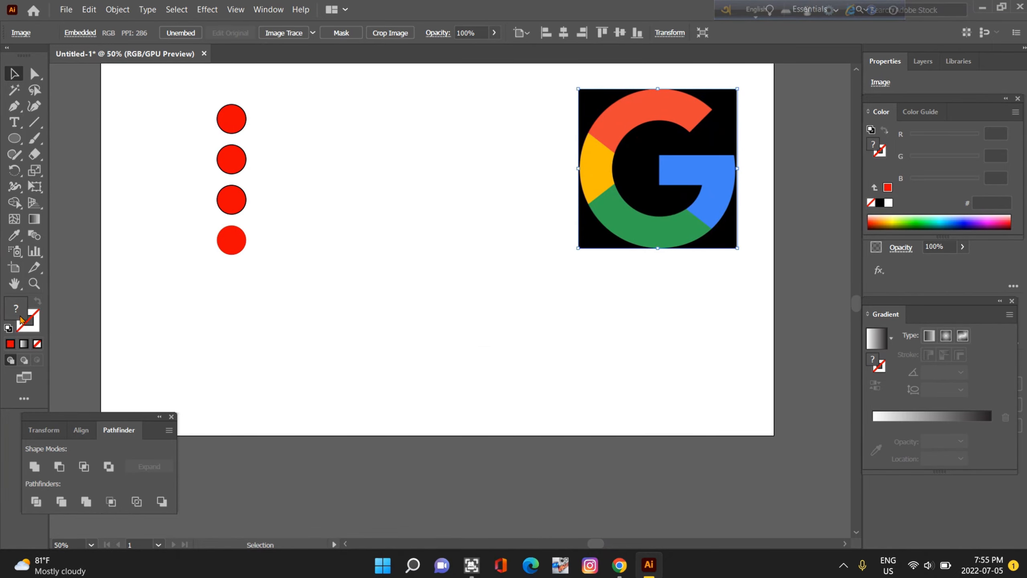
Remove the top circle's stroke and fill it with the logo's red, EA4335, using the Eyedropper
left_click(233, 126)
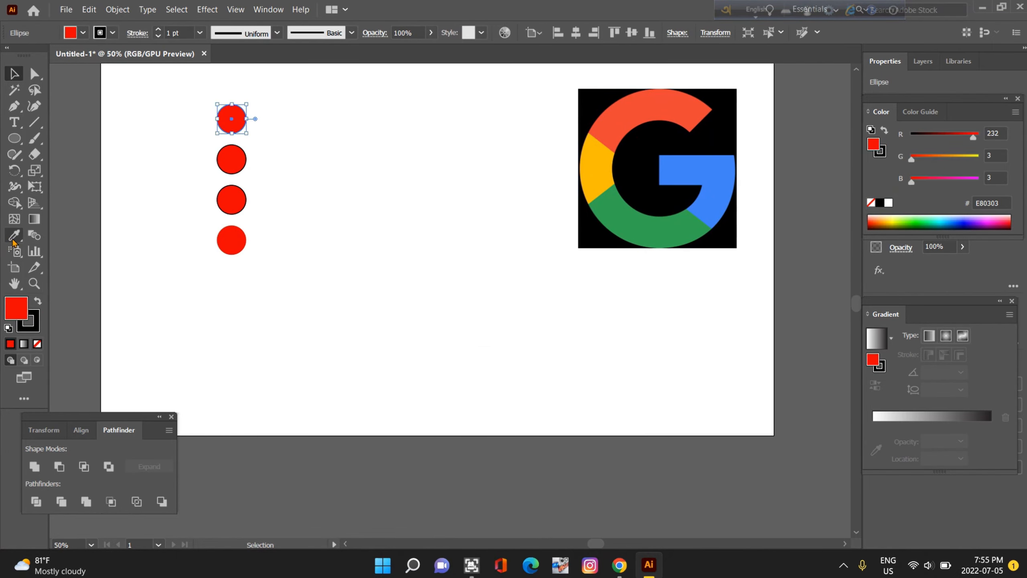
left_click(33, 323)
left_click(37, 344)
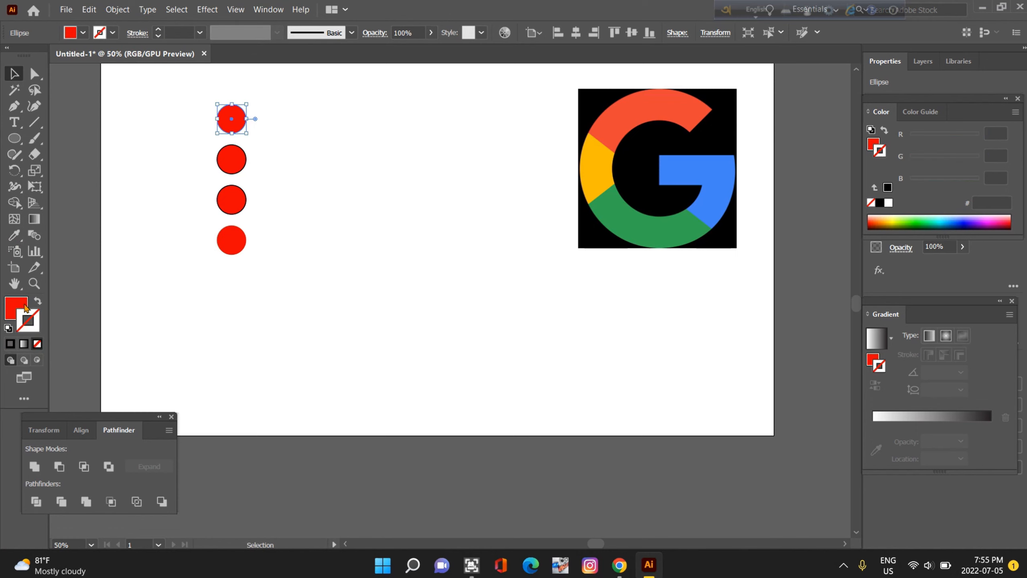
left_click(14, 235)
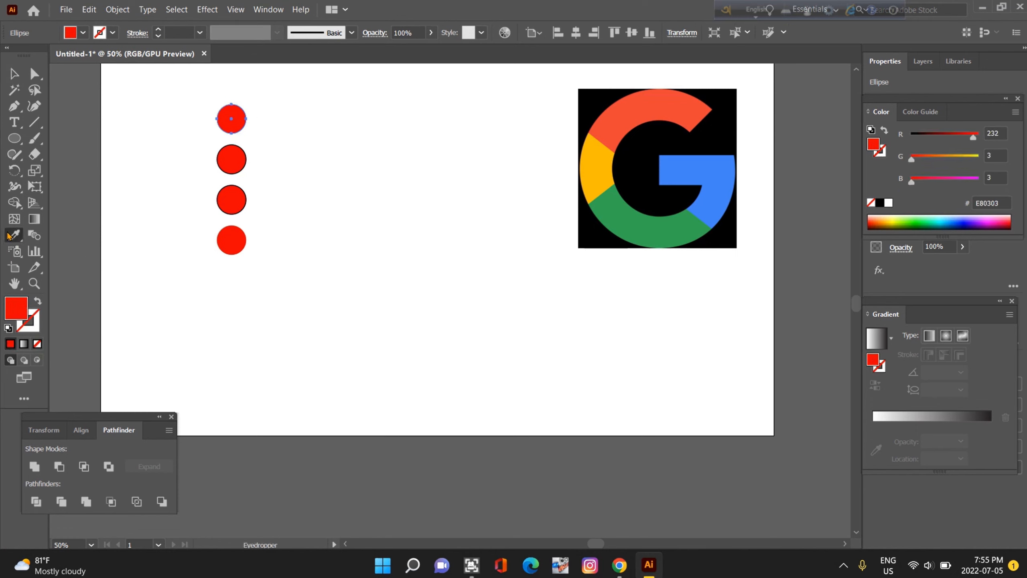
left_click(617, 132)
left_click(15, 138)
left_click(9, 74)
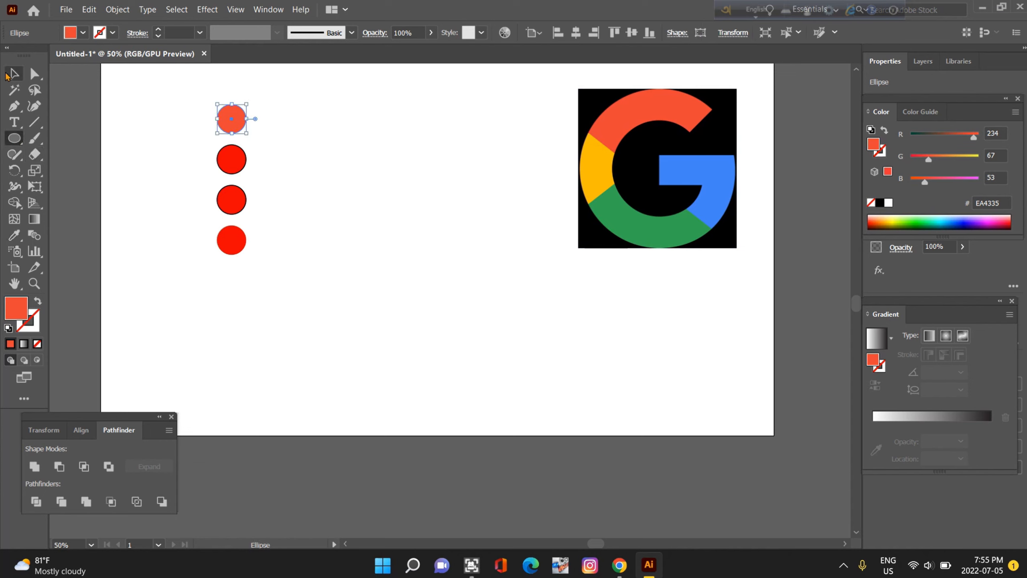
Recolor the second circle with the logo's yellow, FBBC05, and no stroke, using the Eyedropper
left_click(232, 159)
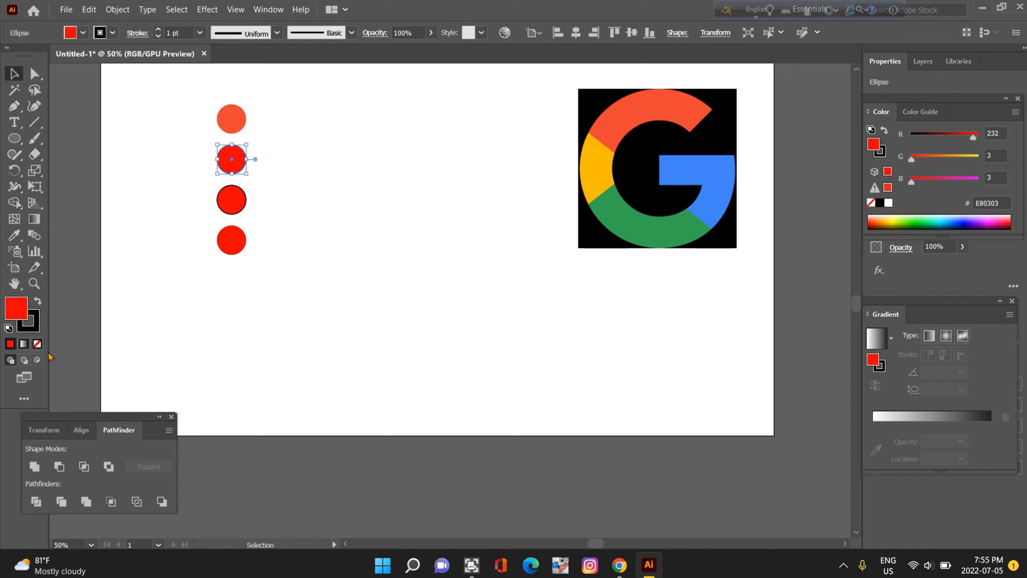
left_click(37, 343)
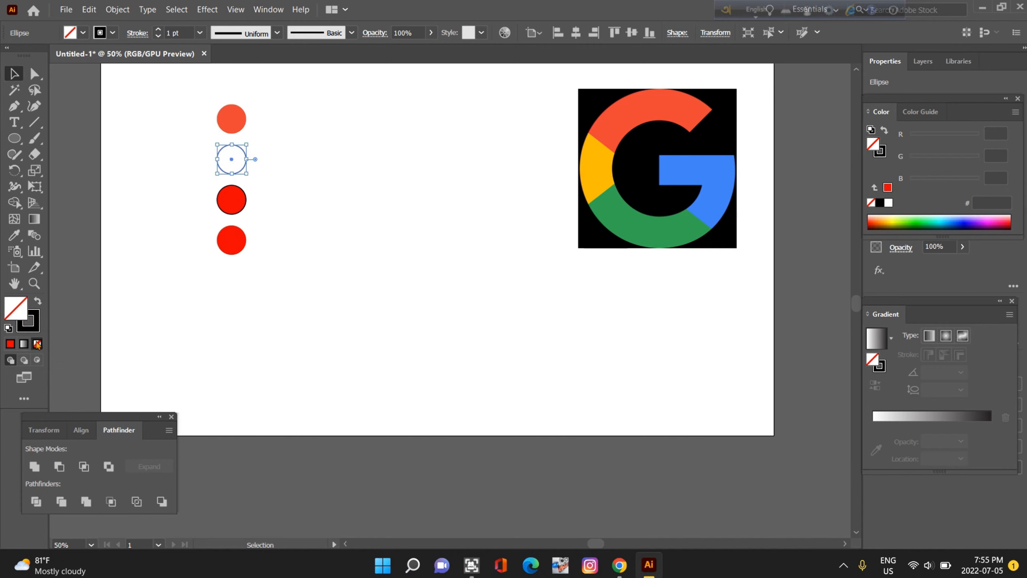
left_click(13, 235)
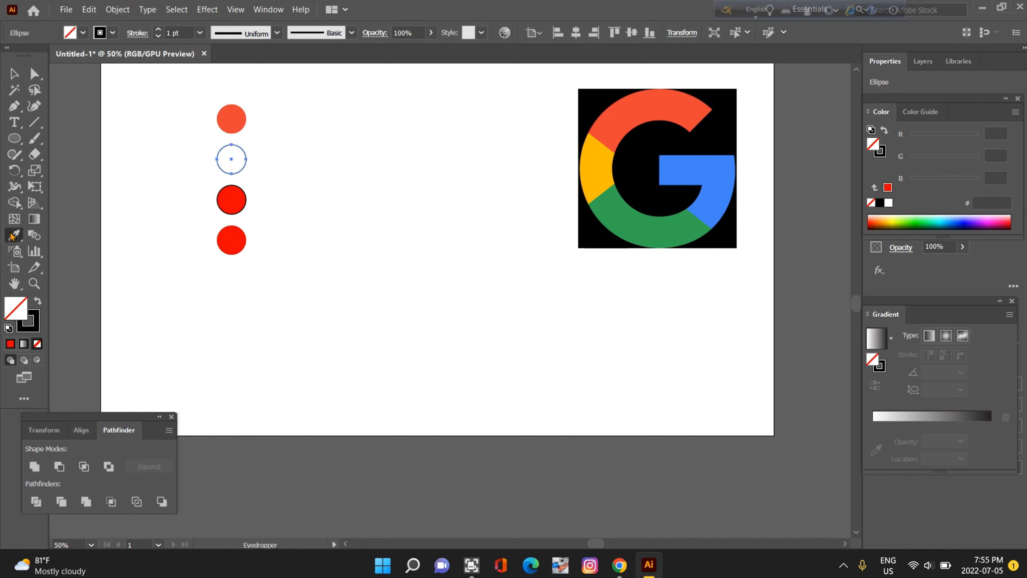
left_click(602, 169)
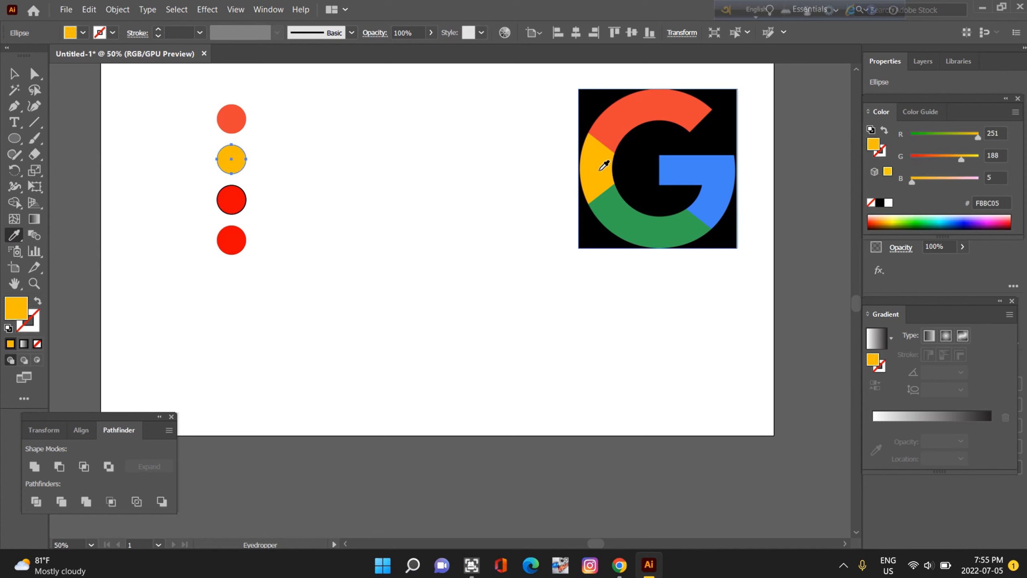
left_click(14, 73)
Recolor the third circle with the logo's green, 34A853, and no stroke, using the Eyedropper
left_click(233, 205)
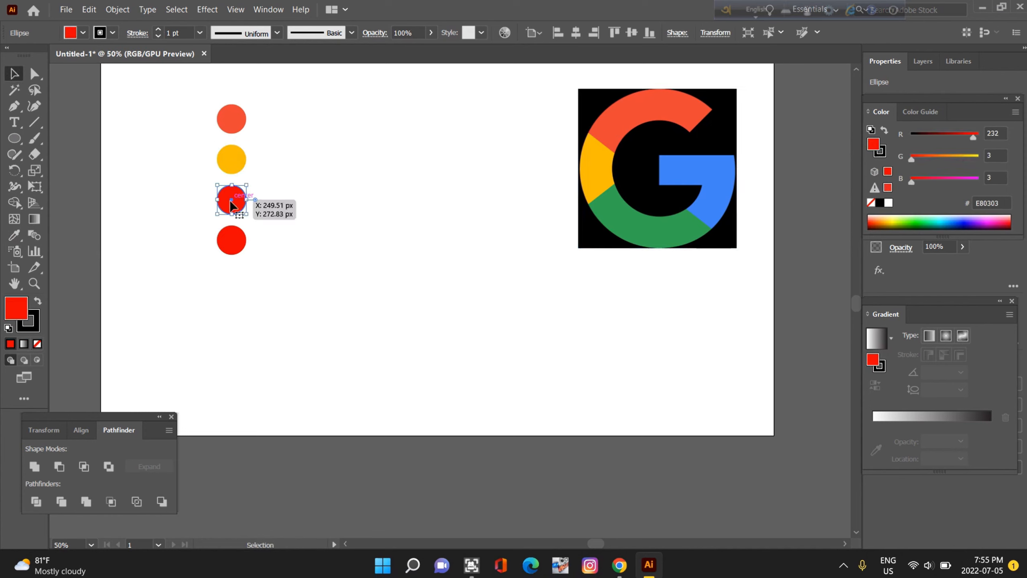
left_click(14, 236)
left_click(638, 221)
left_click(10, 76)
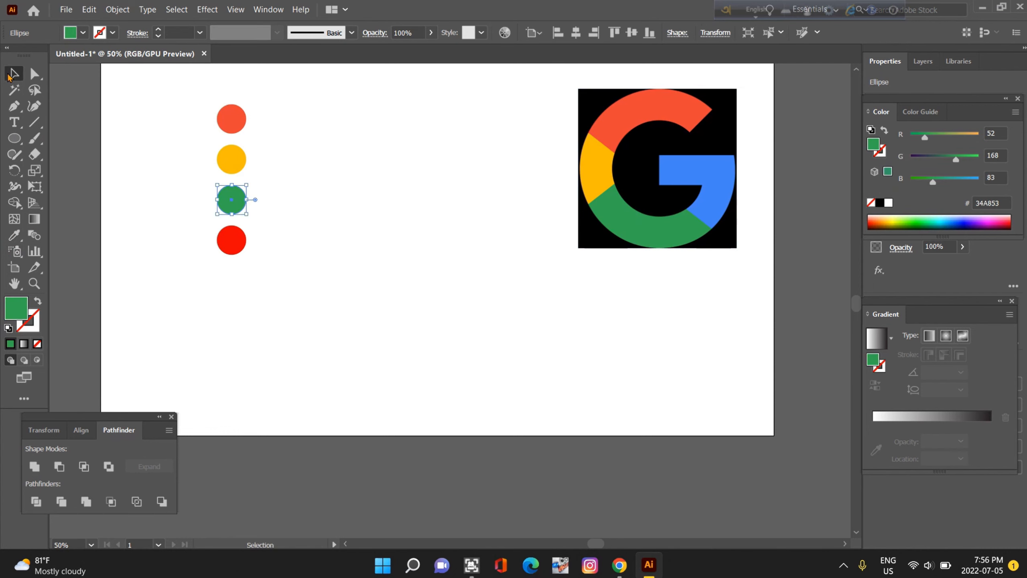
scroll(435, 260, "up", 1)
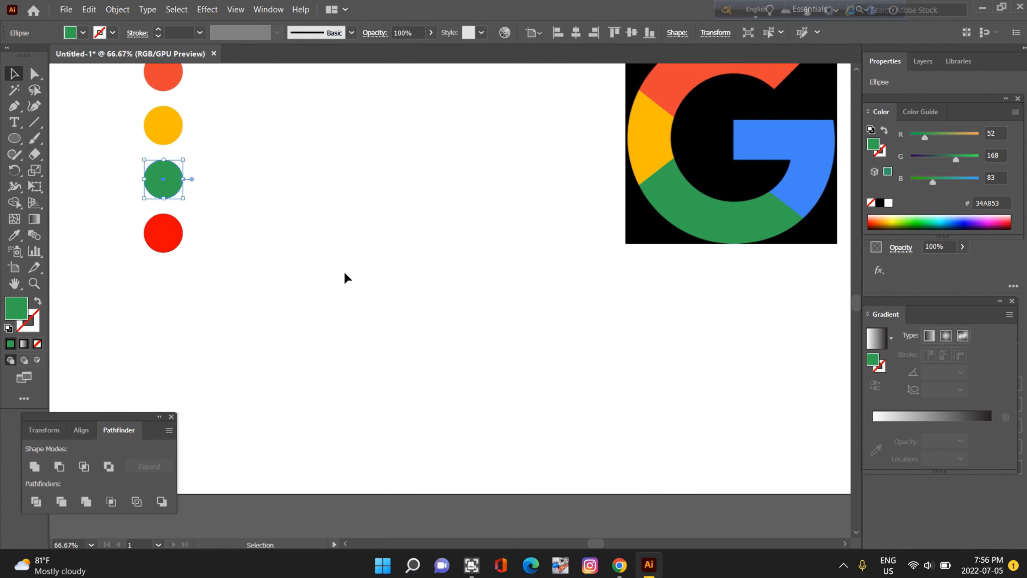
scroll(347, 276, "down", 1)
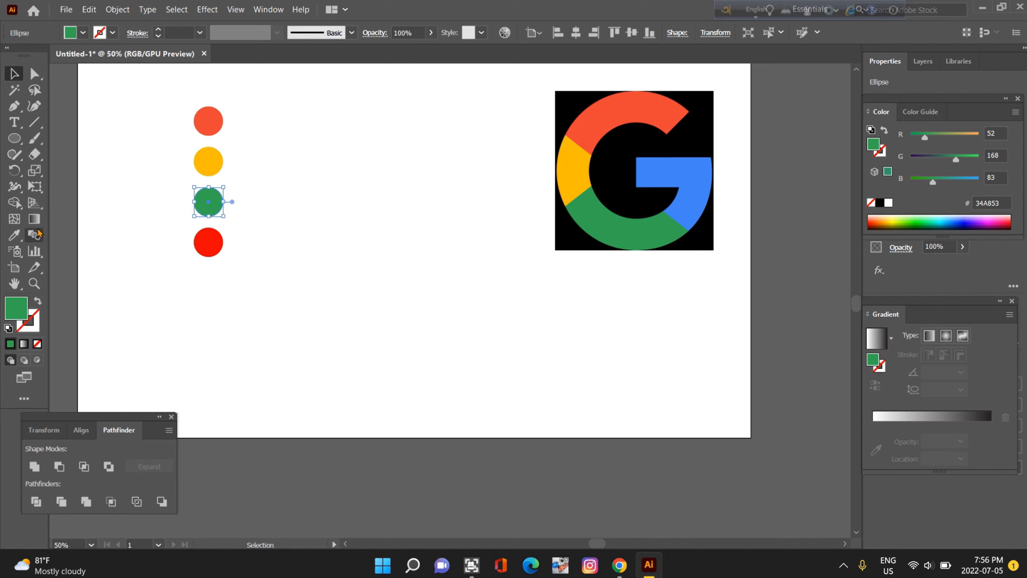
Fill the lowest circle with the logo's blue, 4285F4, using the Eyedropper
left_click(203, 251)
key("i")
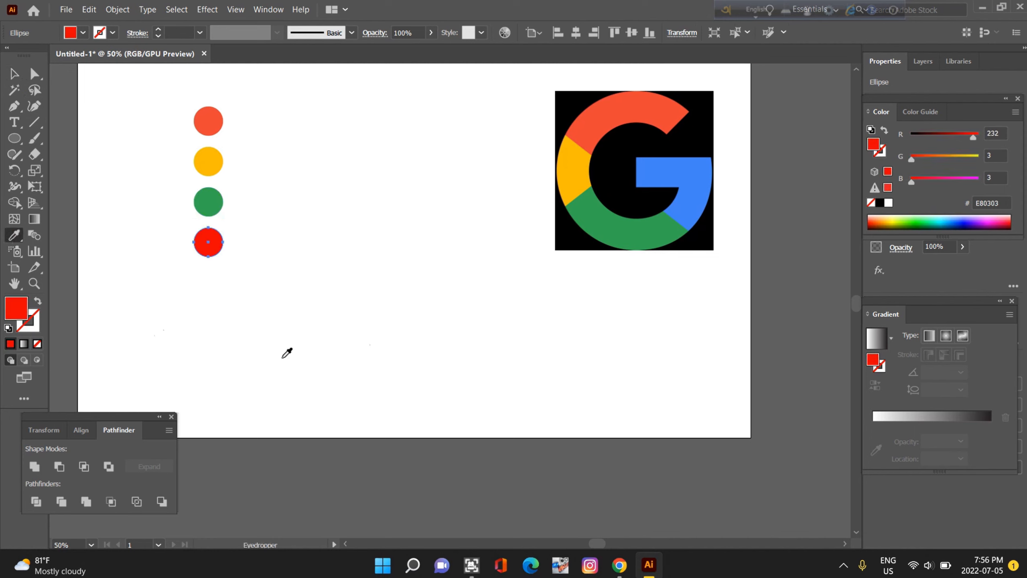
left_click(690, 197)
left_click(19, 76)
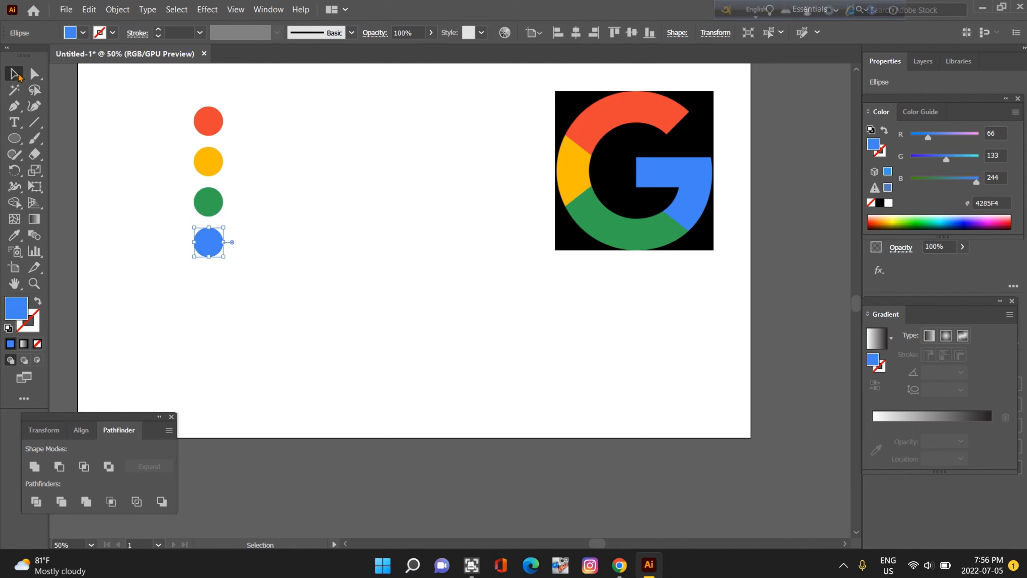
Delete the Google logo reference image from the artboard, keeping only the four colored circles
left_click(540, 143)
left_click(624, 165)
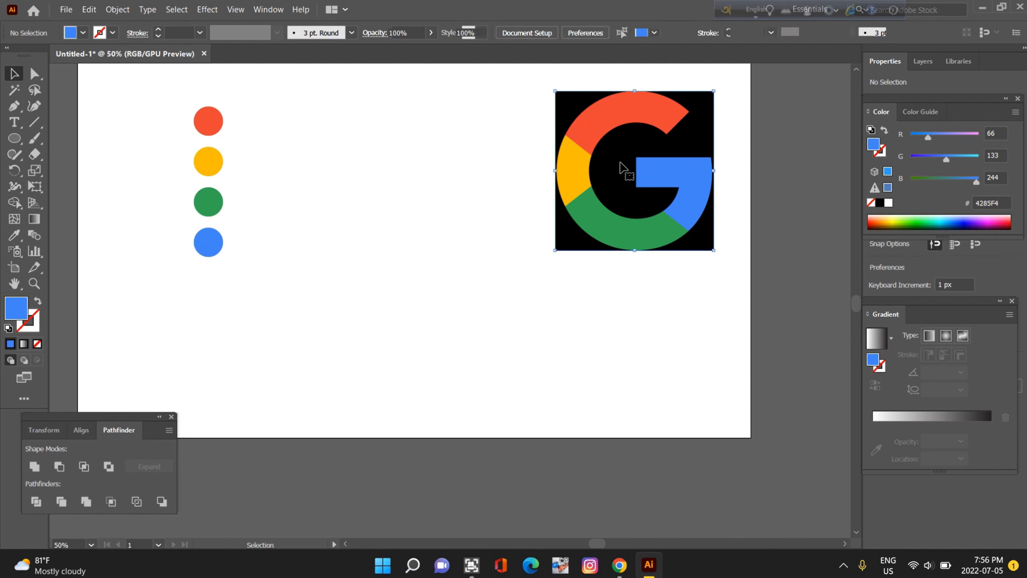
key("Delete")
scroll(621, 162, "down", 1)
scroll(620, 164, "up", 1)
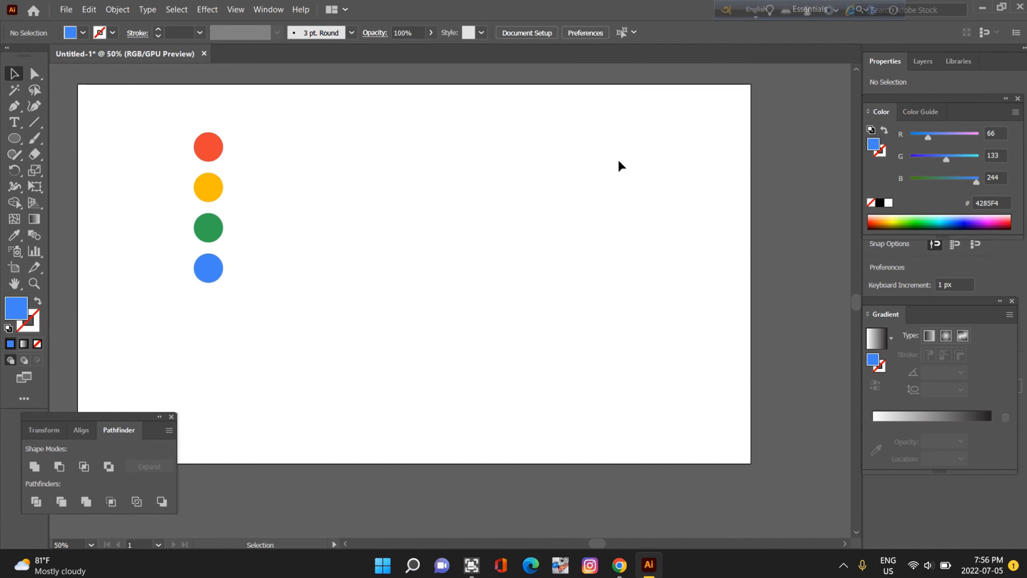
scroll(621, 165, "up", 1)
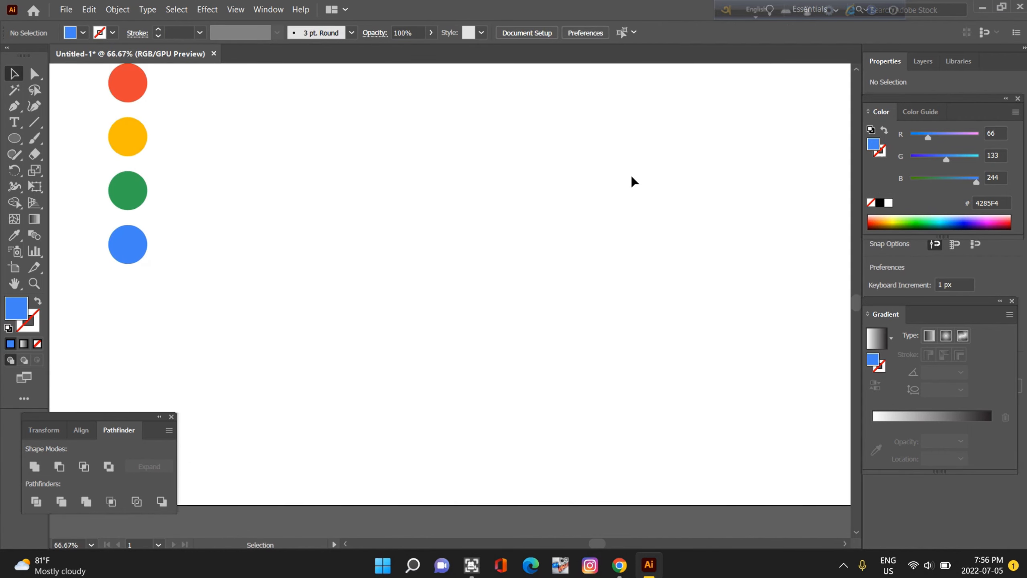
left_click_drag(598, 544, 593, 544)
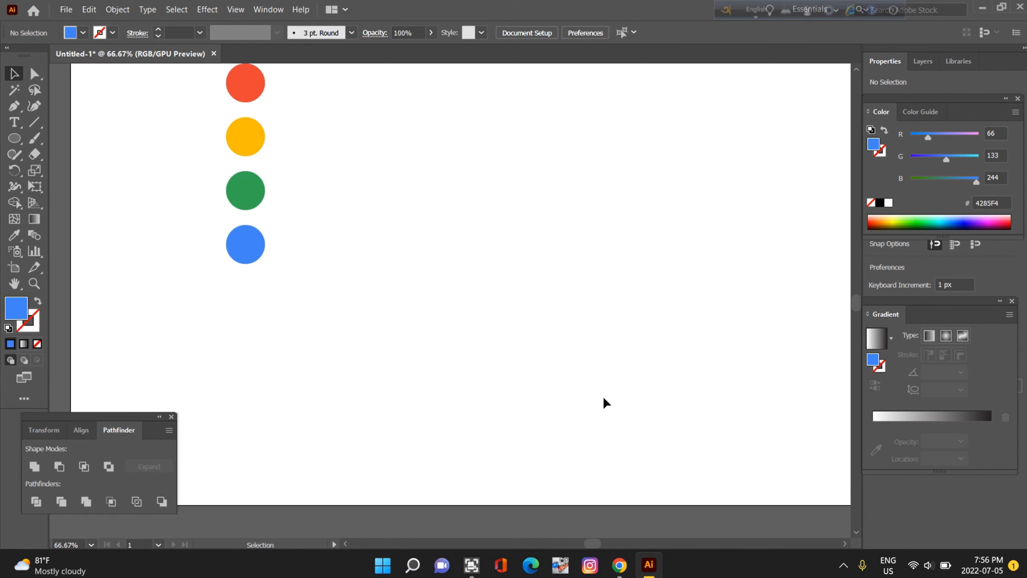
Draw a large circle to the right of the color palette and fill it with near-black 000205
scroll(604, 399, "up", 2)
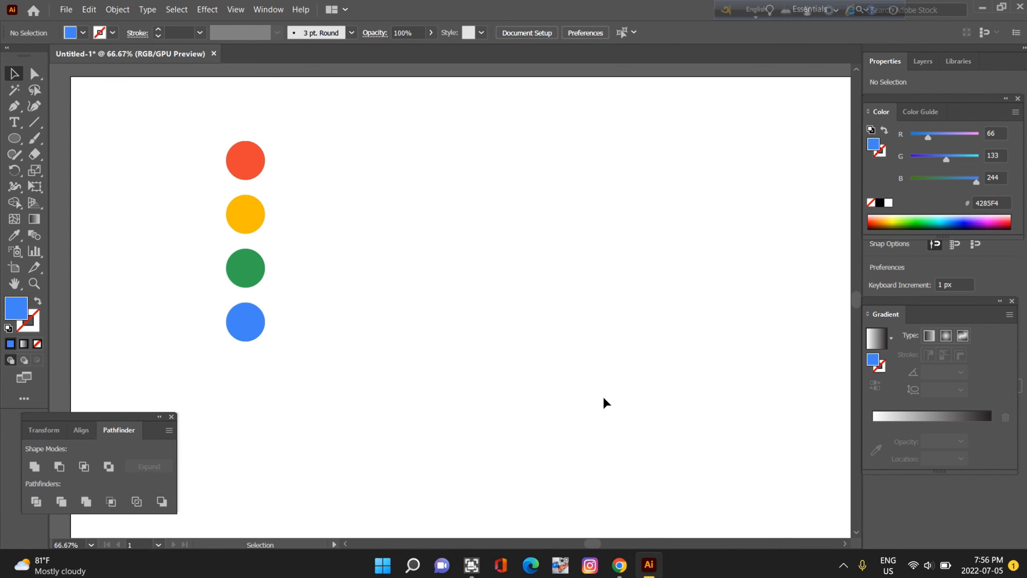
left_click_drag(14, 138, 61, 170)
left_click_drag(559, 205, 579, 293)
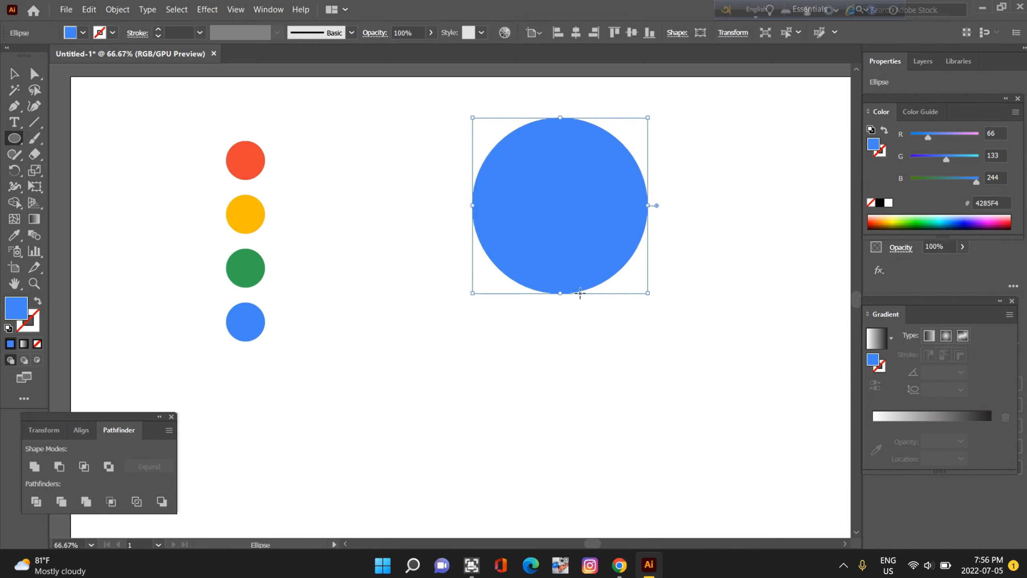
double_click(15, 317)
left_click(502, 390)
left_click(687, 178)
Copy the large black circle and paste the duplicate exactly over the original
left_click(67, 10)
left_click(96, 10)
left_click(96, 10)
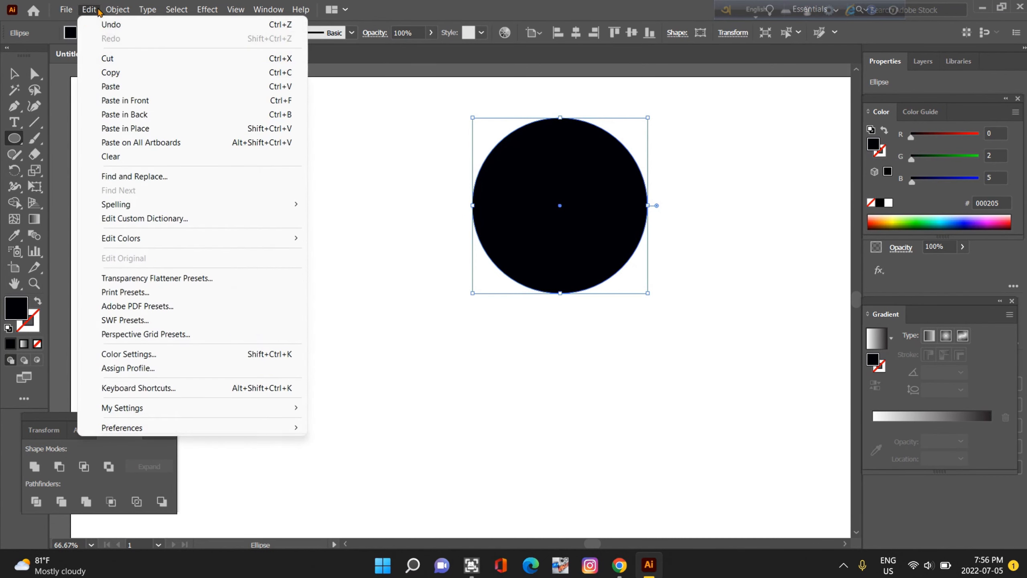
left_click(113, 73)
left_click(89, 9)
left_click(111, 86)
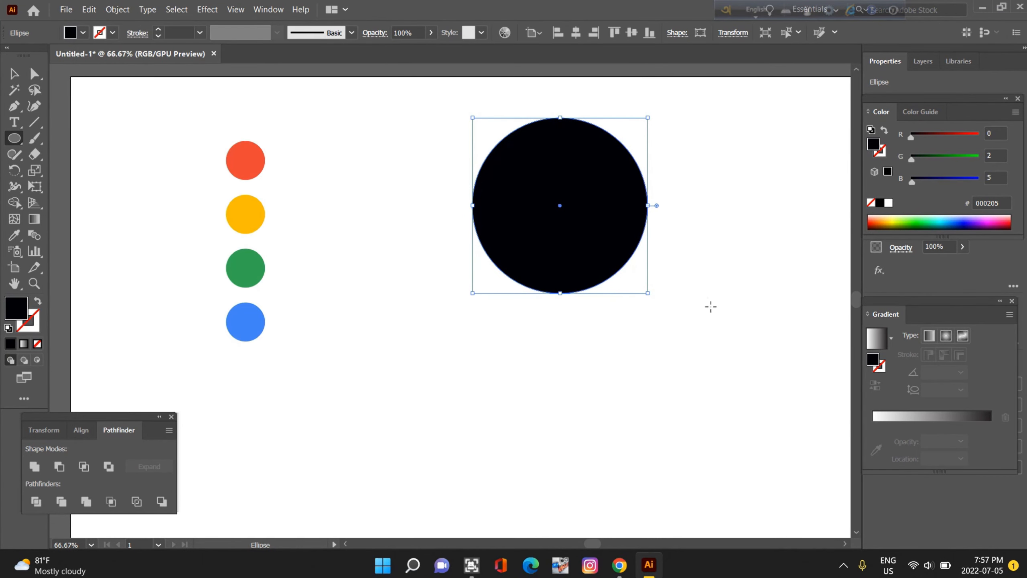
Shrink the duplicate circle concentrically to form a thick ring and fill it with white, FFFFFF
left_click_drag(648, 294, 621, 262)
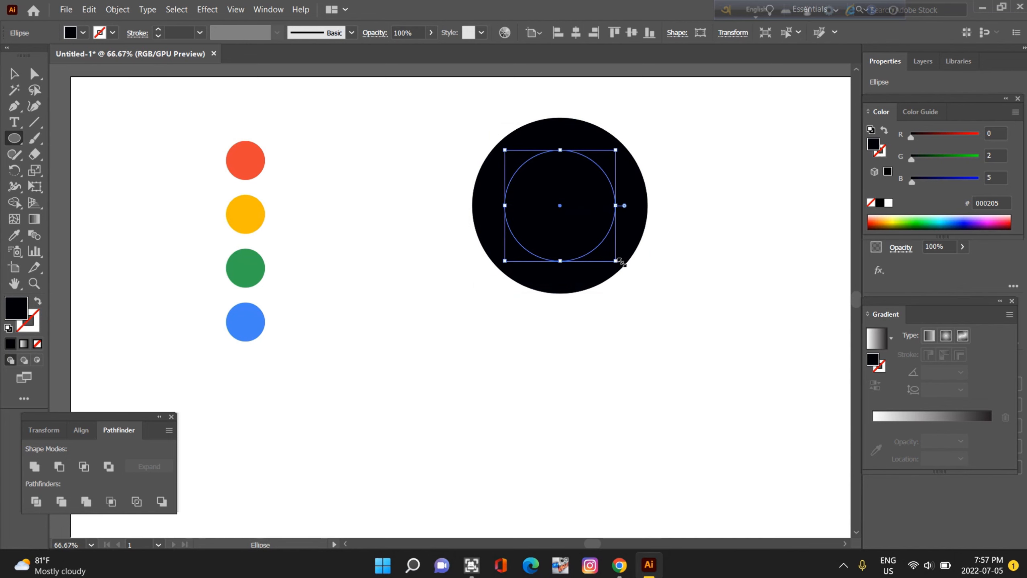
double_click(16, 308)
left_click(364, 162, "ctrl")
Draw a narrow horizontal rectangle from the ring's center out past its right edge, and center it vertically on the ring
right_click(14, 139)
left_click(64, 139)
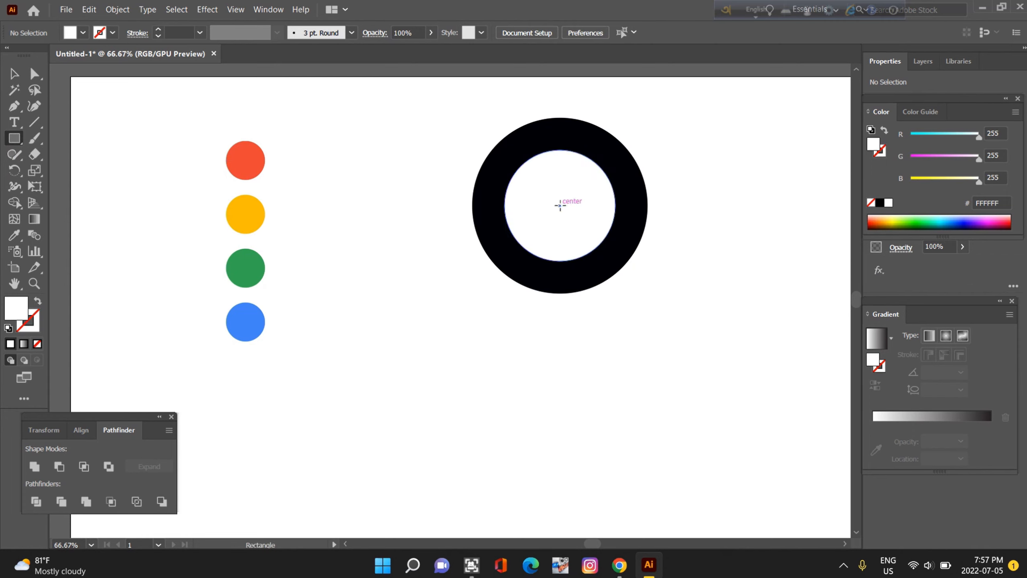
left_click_drag(560, 206, 677, 233)
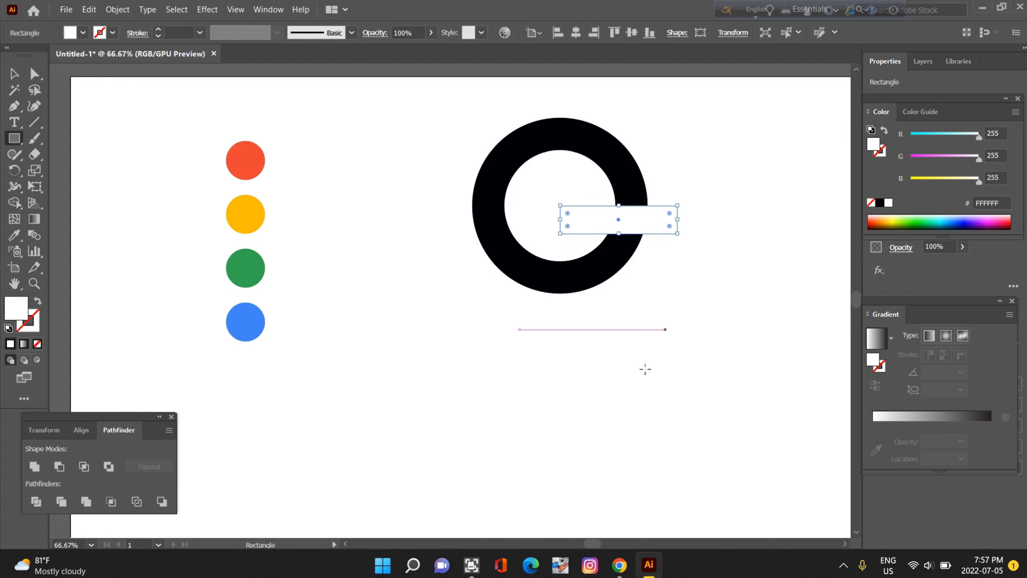
left_click(12, 76)
left_click_drag(599, 224, 599, 205)
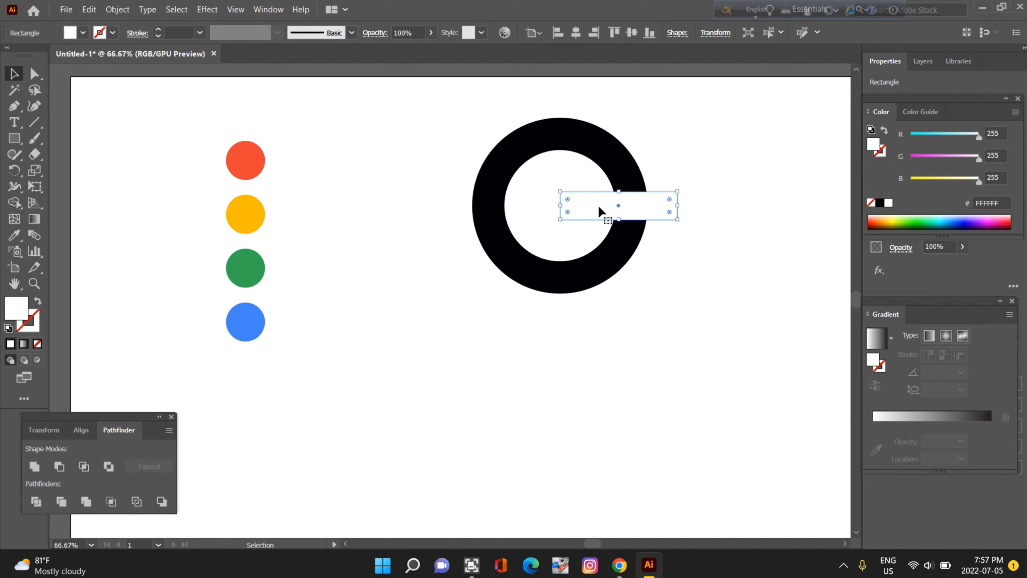
Fill the horizontal bar with the ring's black, 000205, using the Eyedropper
left_click(14, 234)
left_click(514, 262)
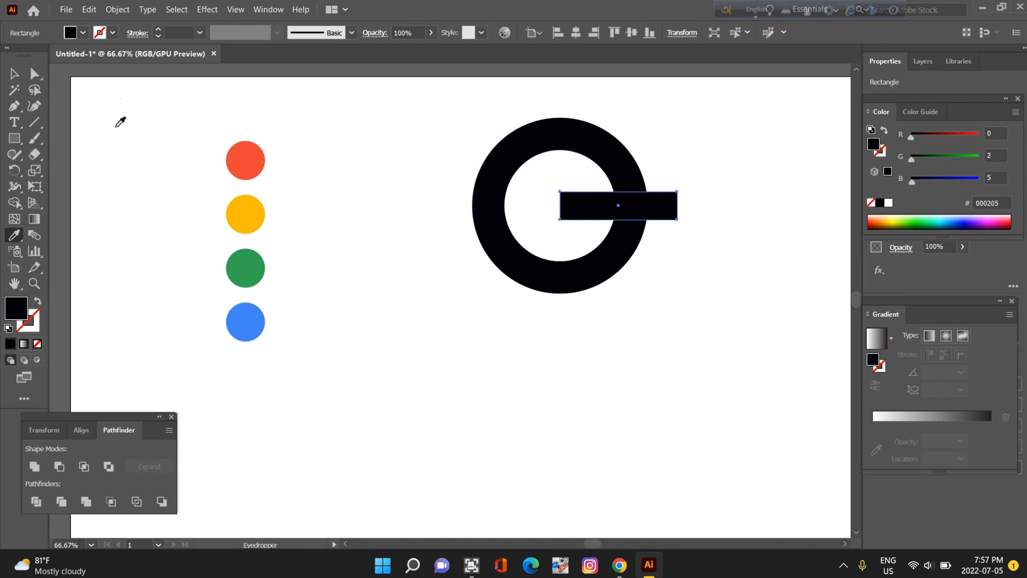
left_click(14, 73)
left_click(437, 265)
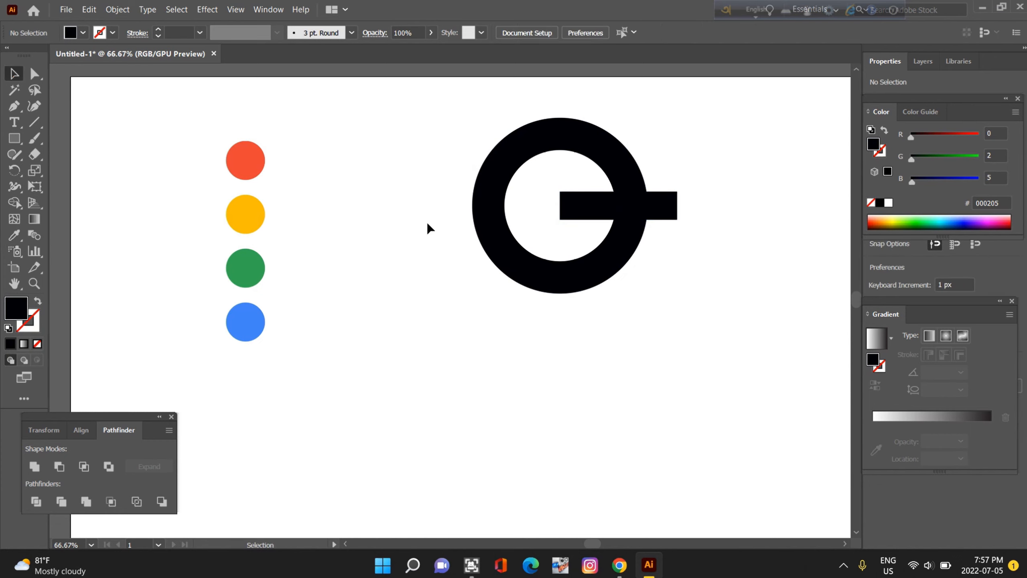
In Outline view, draw two crossing diagonal lines through both circles near their center, extending past the outer circle
key("ctrl+y")
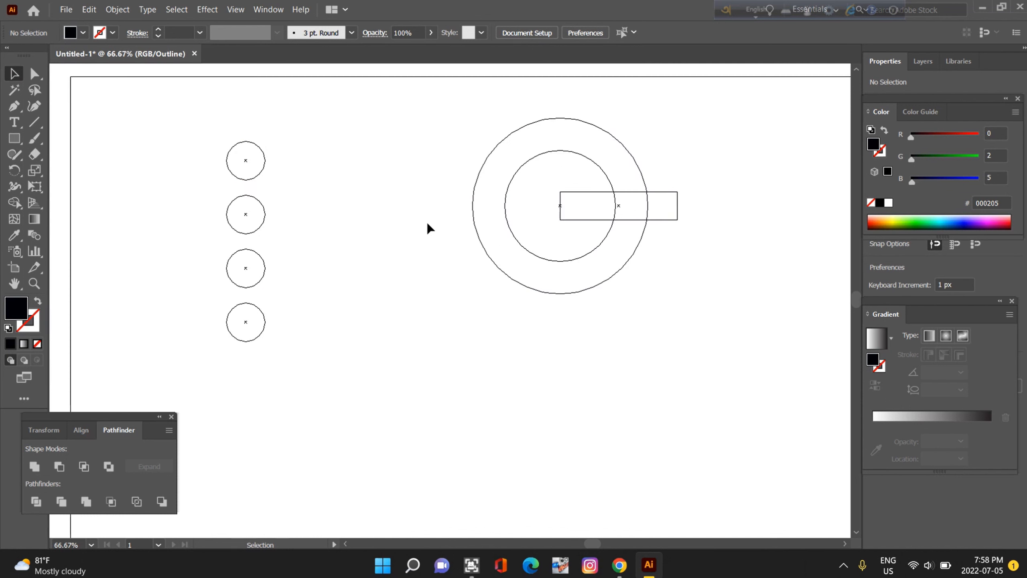
left_click(36, 126)
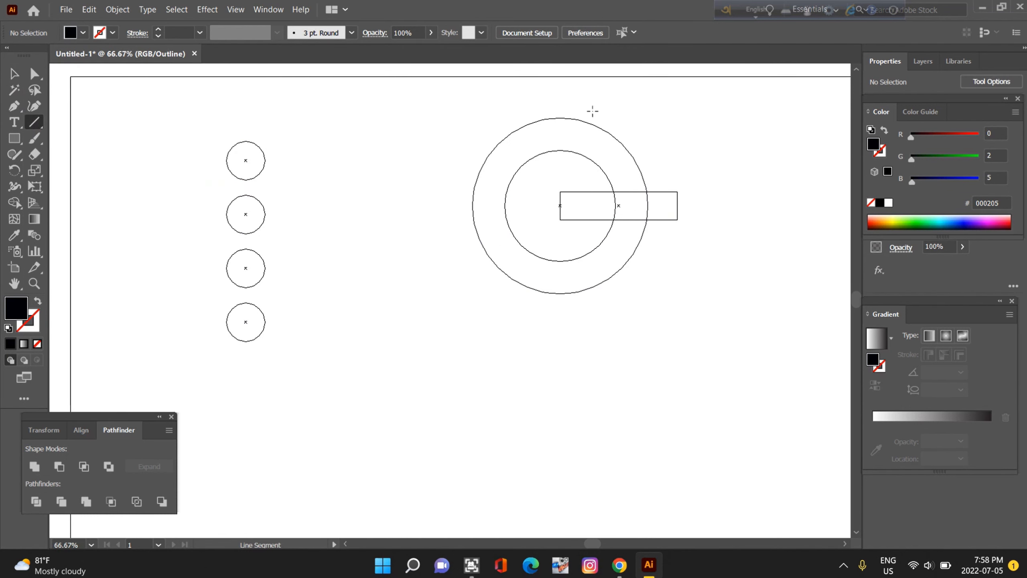
left_click_drag(599, 105, 509, 302)
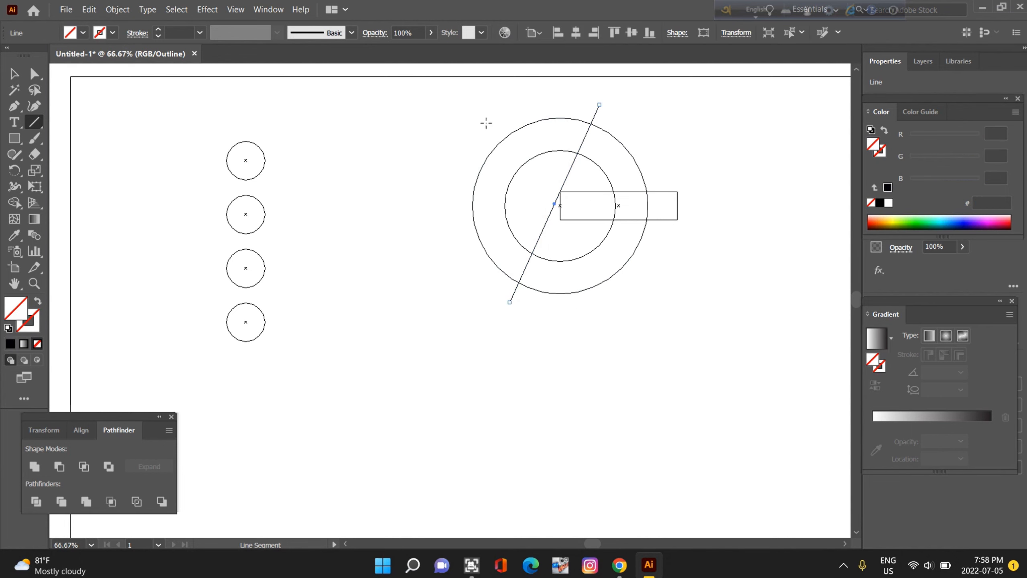
left_click_drag(477, 131, 629, 292)
key("v")
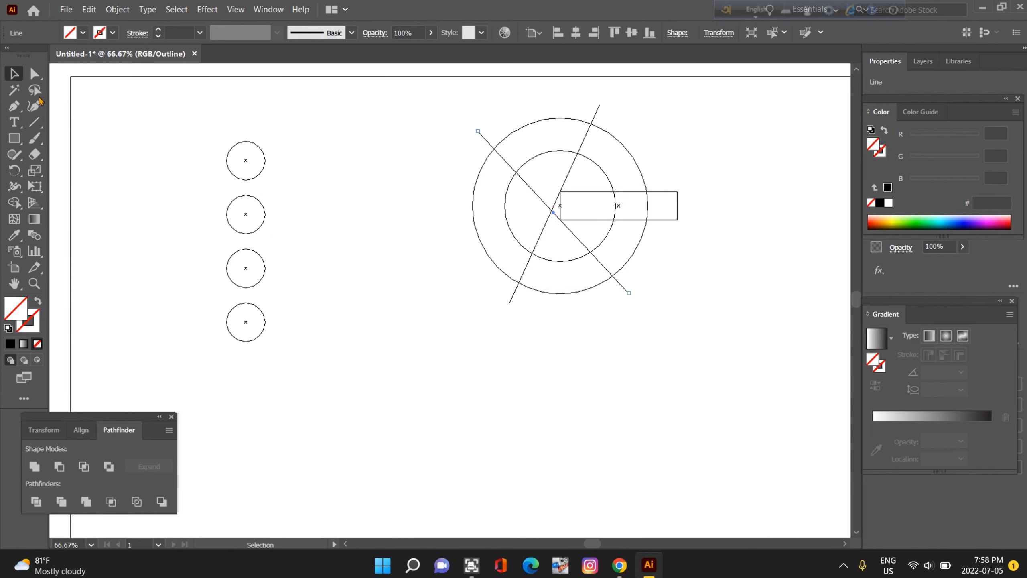
Divide the circles, bar and diagonal lines with Pathfinder, ungroup the pieces, and return to the preview display
left_click_drag(466, 108, 686, 313)
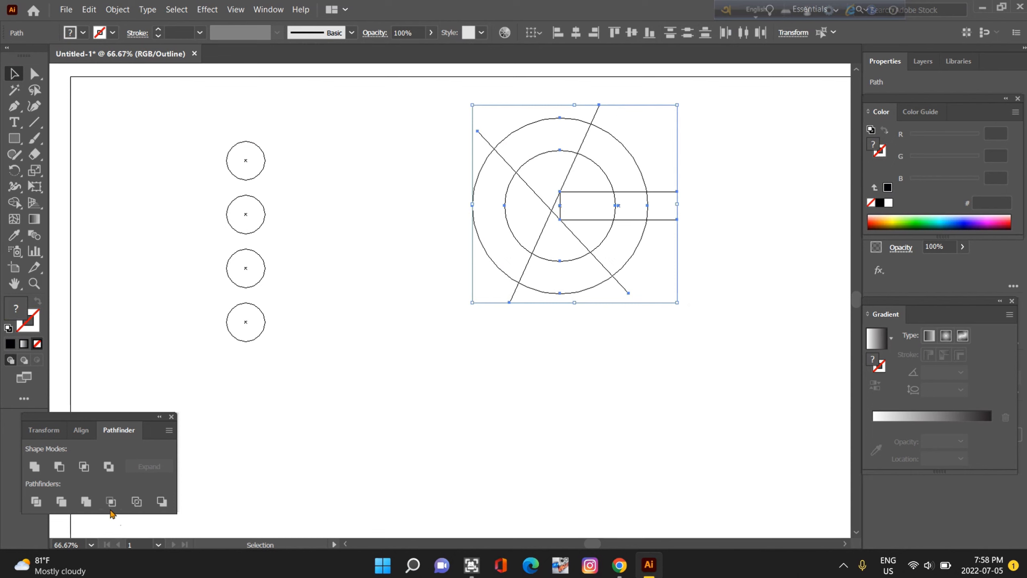
left_click(36, 501)
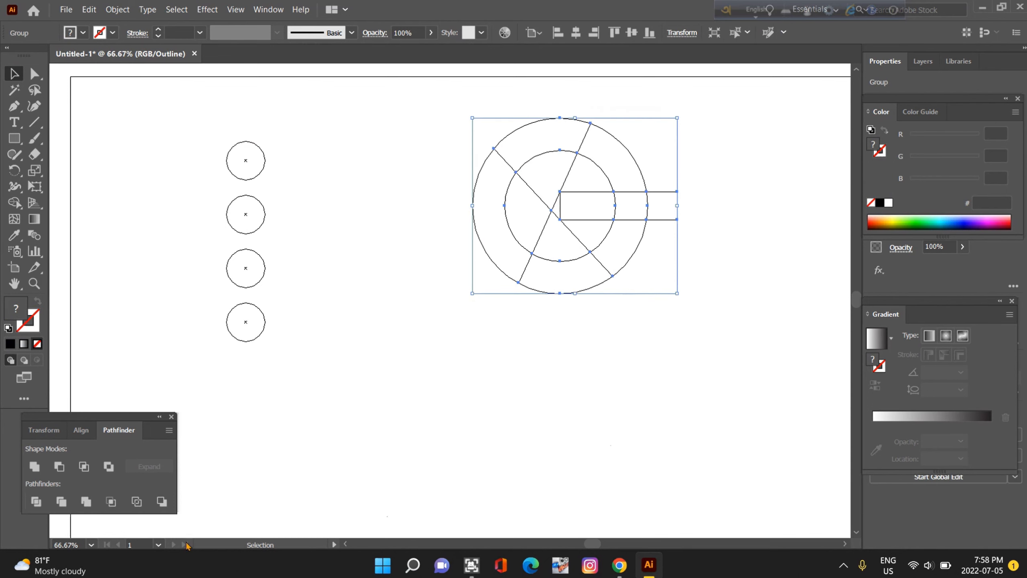
right_click(736, 127)
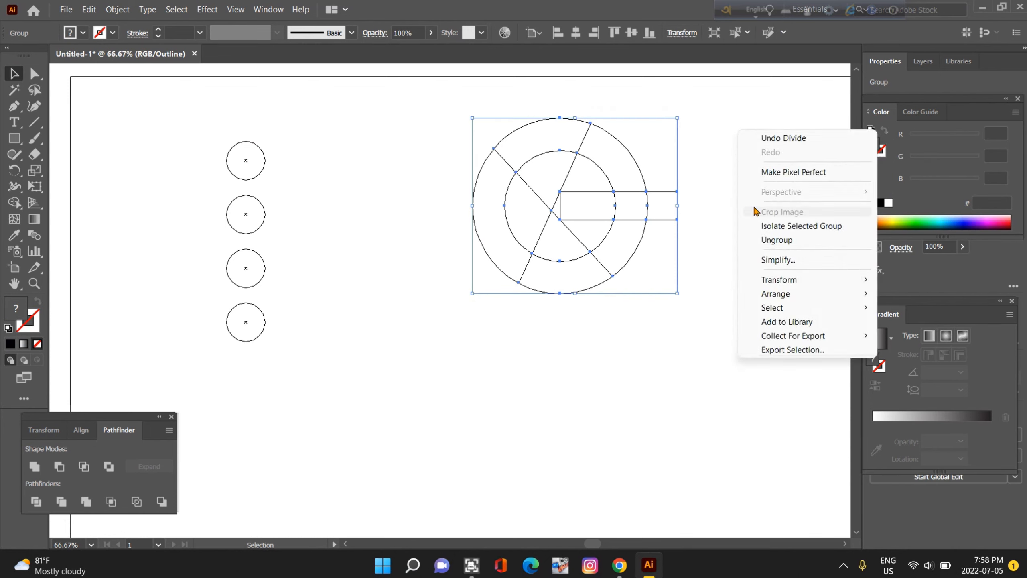
left_click(770, 239)
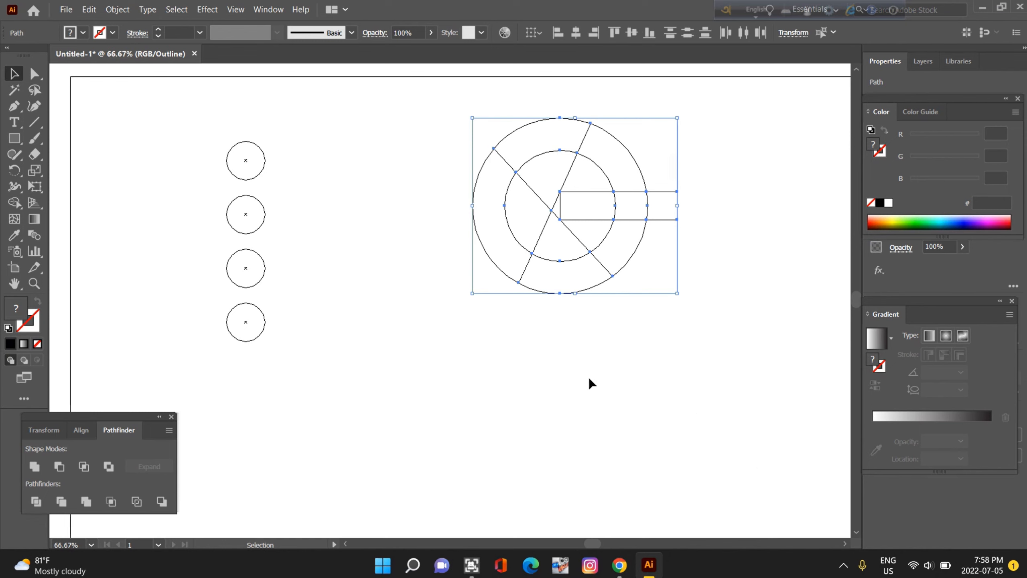
key("ctrl+y")
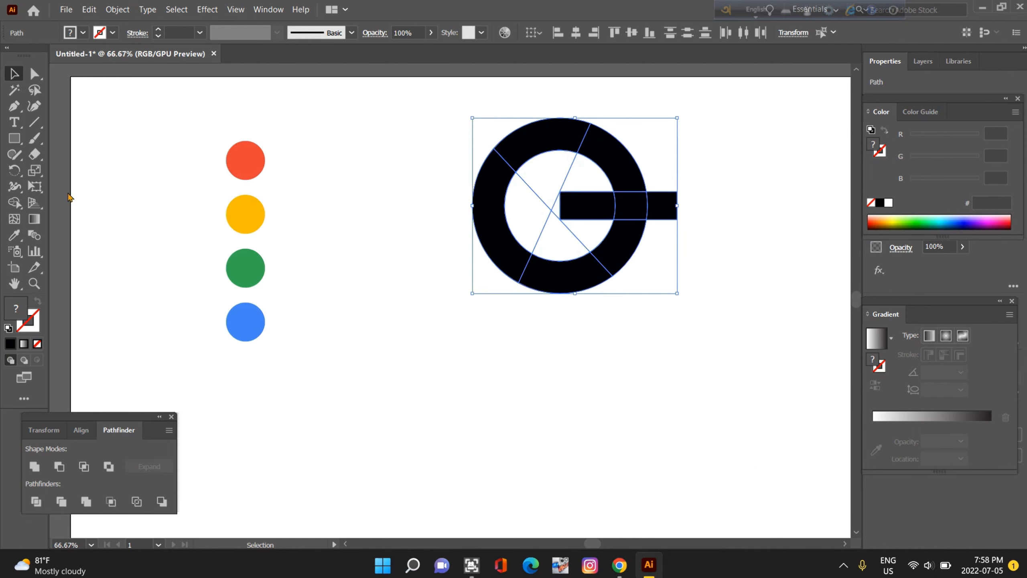
Delete the bar end protruding beyond the ring and the ring segment above the bar to open the G
left_click(407, 149)
left_click(662, 210)
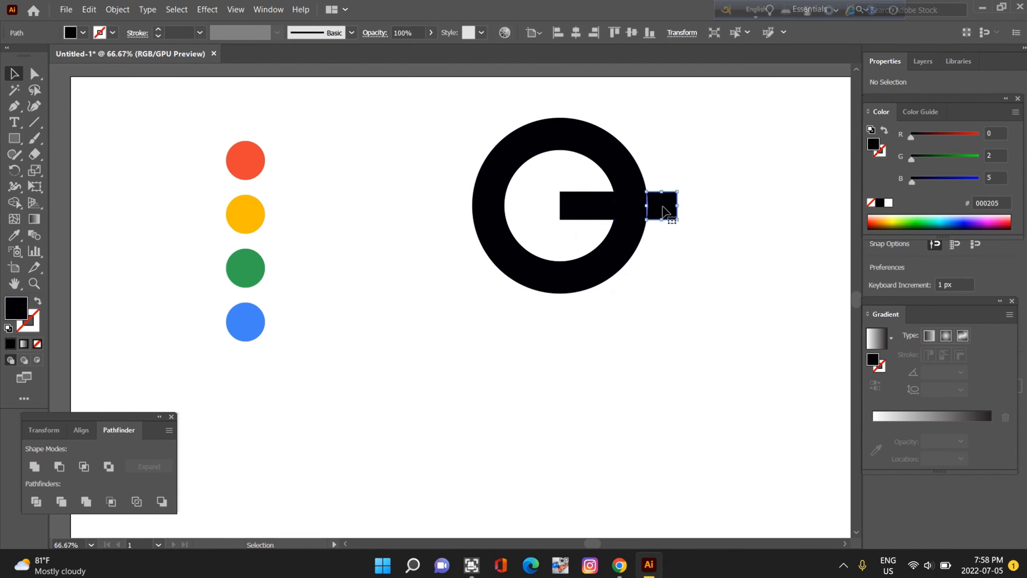
key("Delete")
left_click(608, 174)
key("Delete")
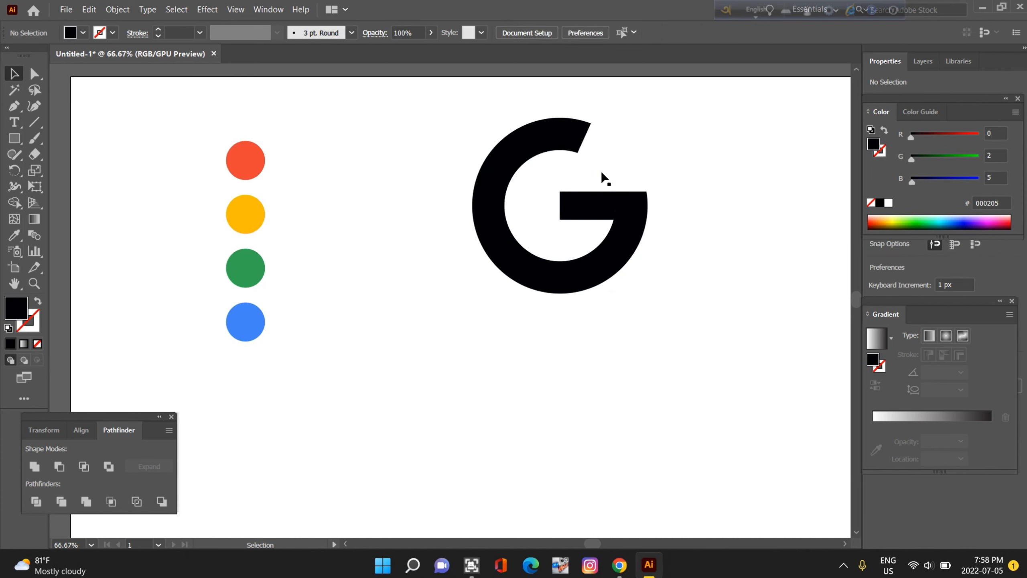
Delete the leftover white pieces inside the G
left_click(572, 174)
key("Delete")
left_click(548, 172)
key("Delete")
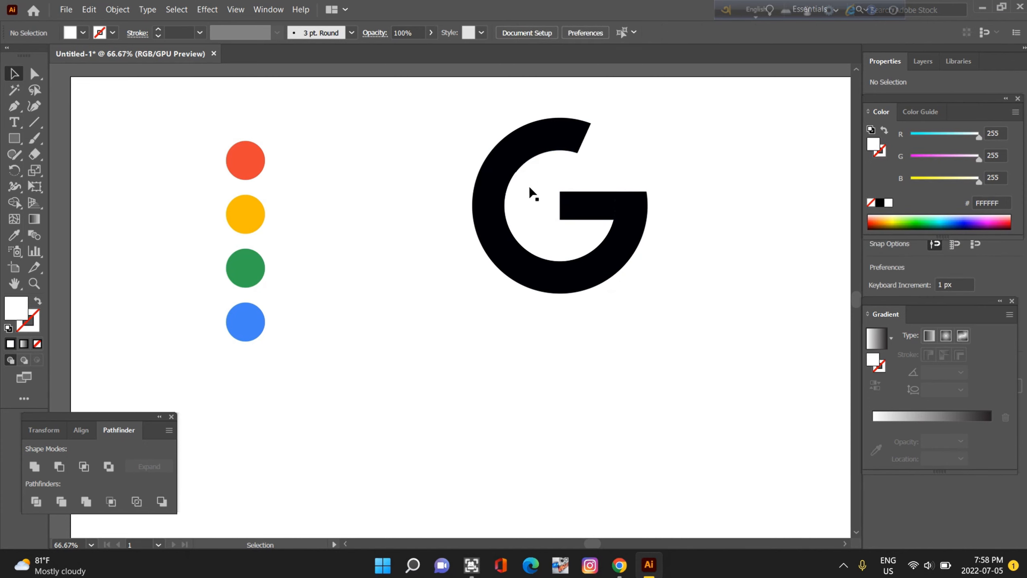
left_click(587, 234)
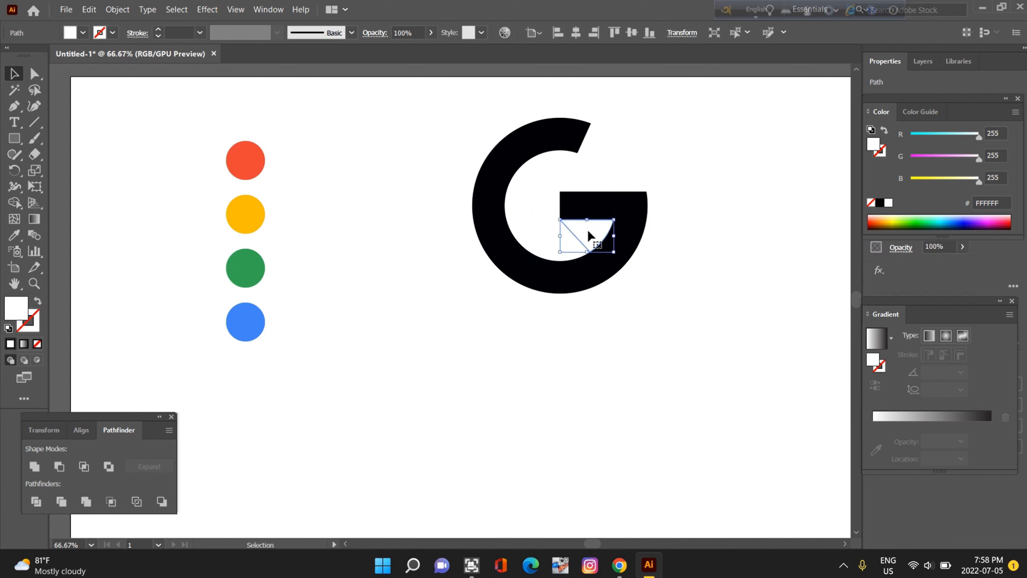
key("Delete")
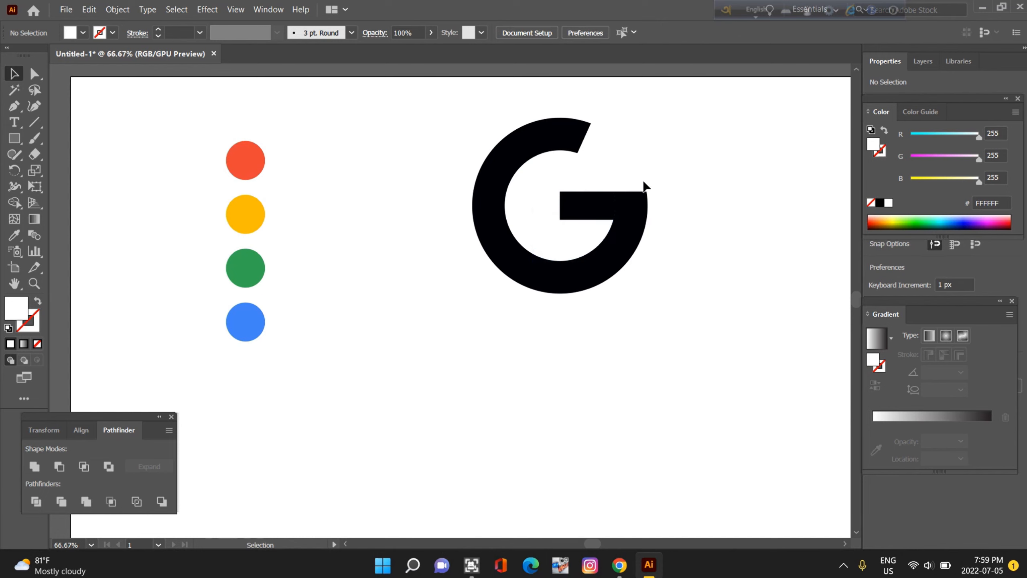
Fill the G's upper arc with the palette's red, EA4335, using the Eyedropper
left_click(573, 142)
left_click(15, 235)
left_click(256, 160)
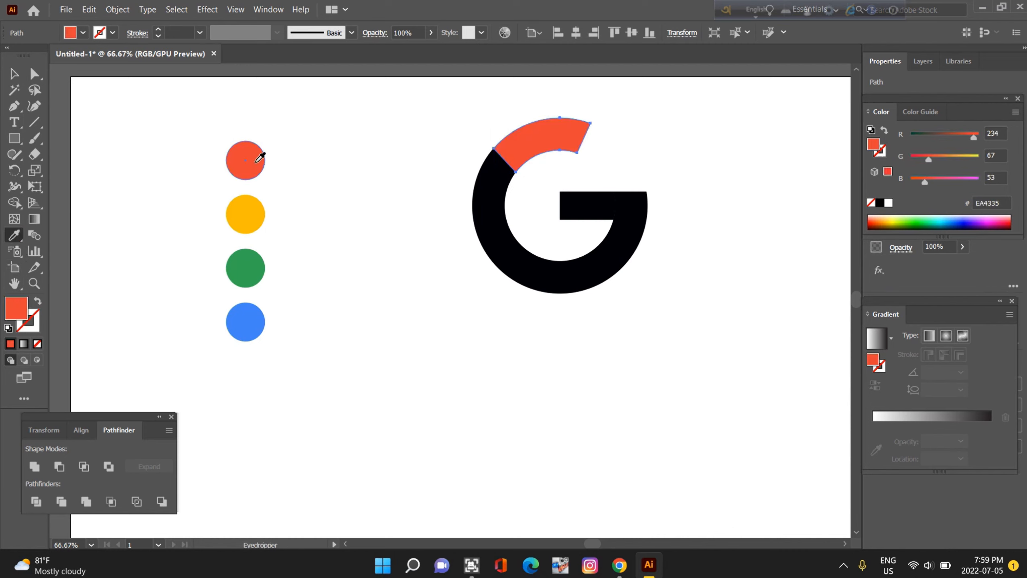
Fill the G's left arc with the palette's yellow, FBBC05, using the Eyedropper
left_click(13, 73)
left_click(487, 230)
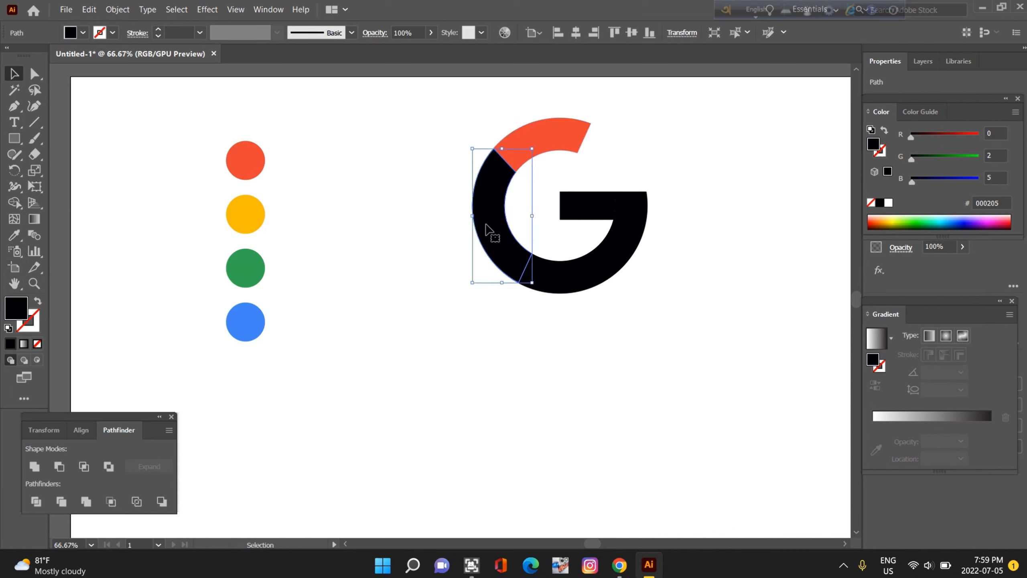
left_click(14, 235)
left_click(242, 212)
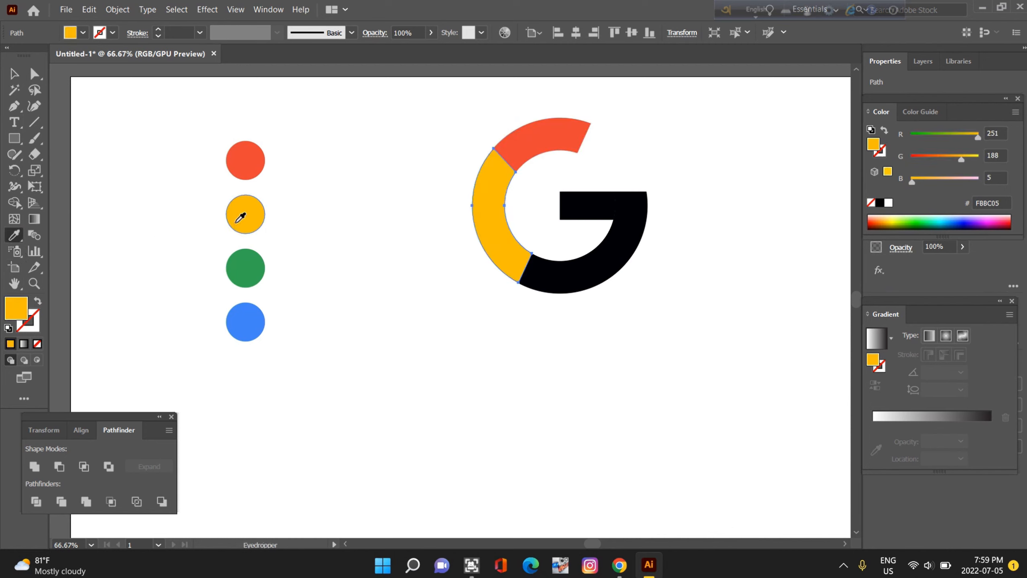
Fill the G's lower arc with the palette's green, 34A853, using the Eyedropper
left_click(13, 73)
left_click(599, 277)
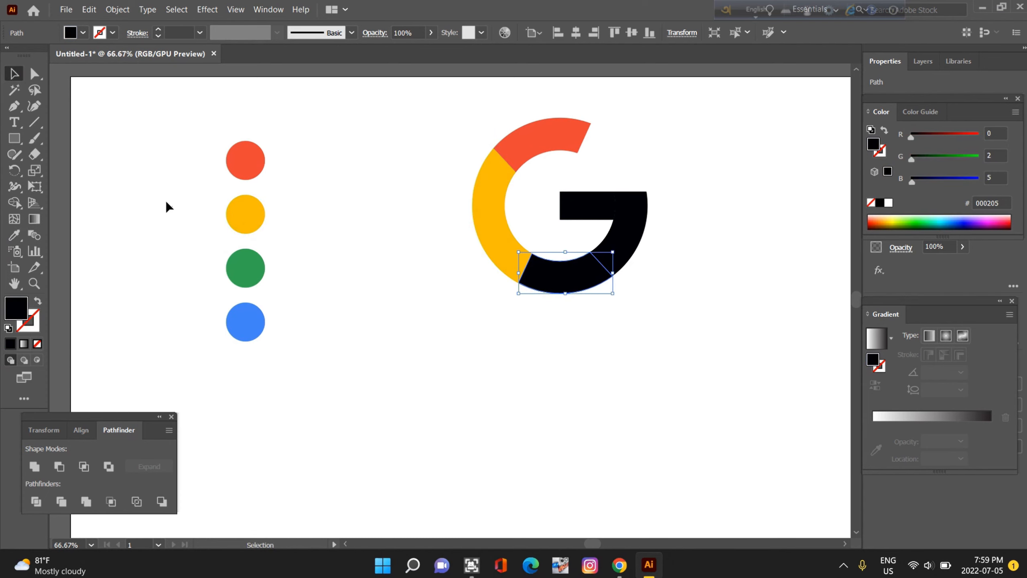
left_click(14, 235)
left_click(250, 268)
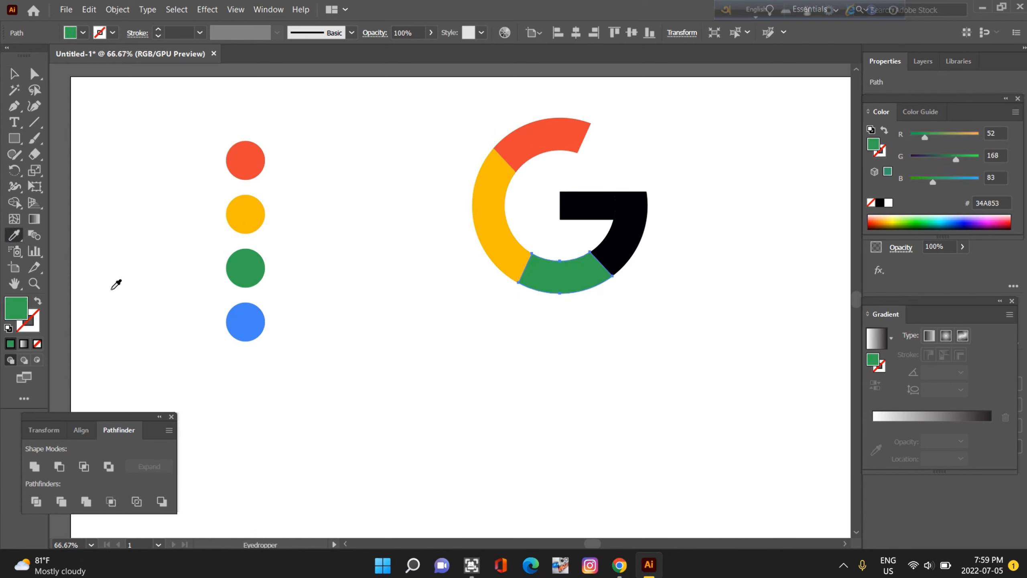
Fill the G's horizontal bar and lower-right arc pieces with the palette's blue, 4285F4, using the Eyedropper
left_click(13, 73)
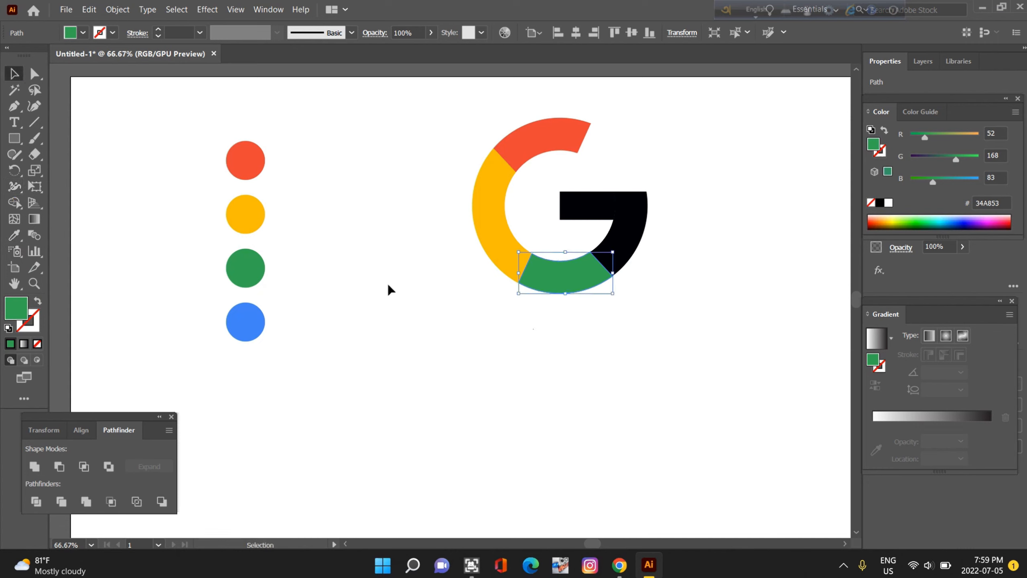
left_click(682, 162)
left_click_drag(557, 182, 654, 240)
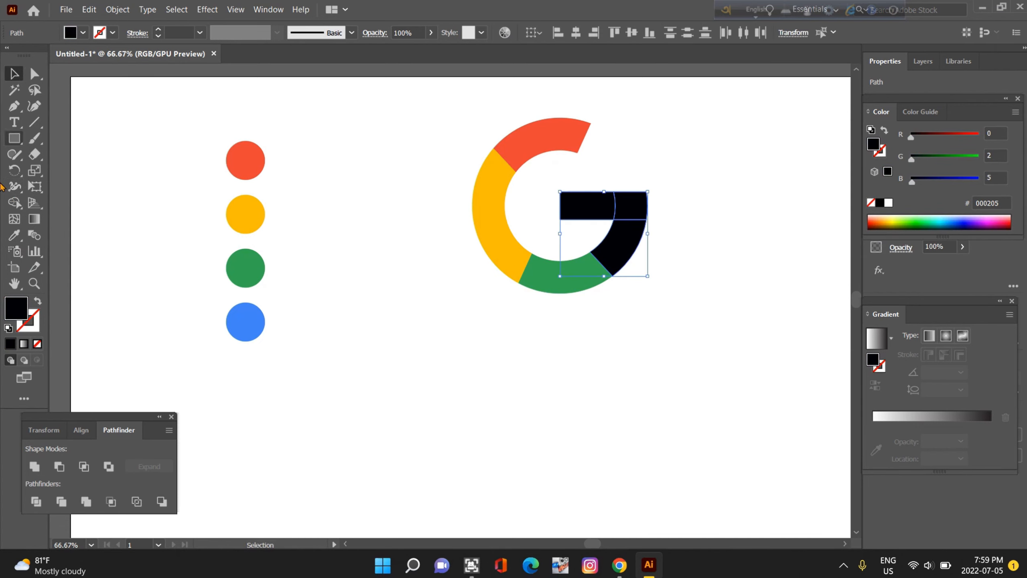
left_click(14, 235)
left_click(244, 309)
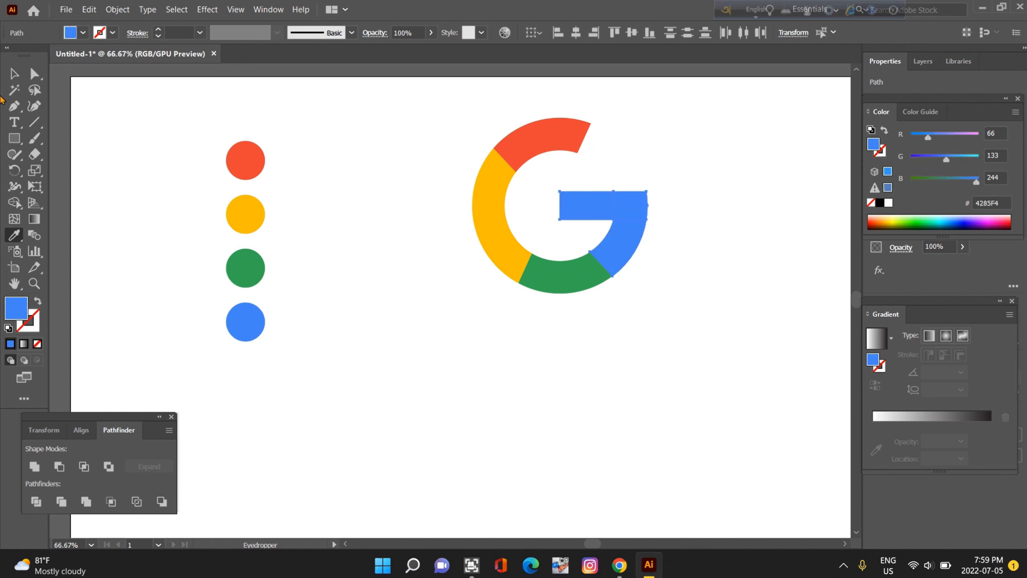
Select all the colored pieces of the G and group them
left_click(13, 74)
right_click(706, 148)
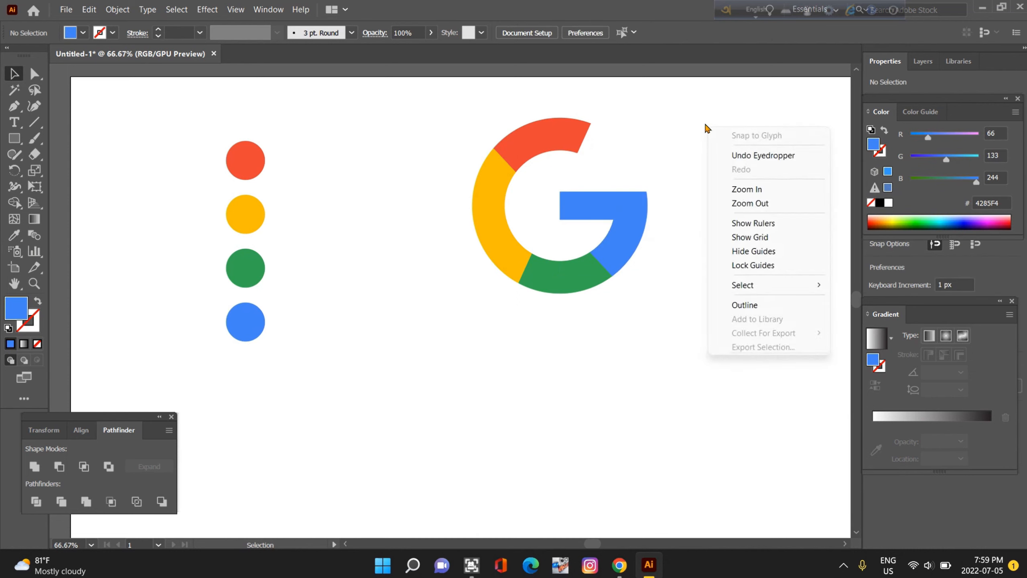
left_click(752, 251)
left_click_drag(613, 129, 695, 192)
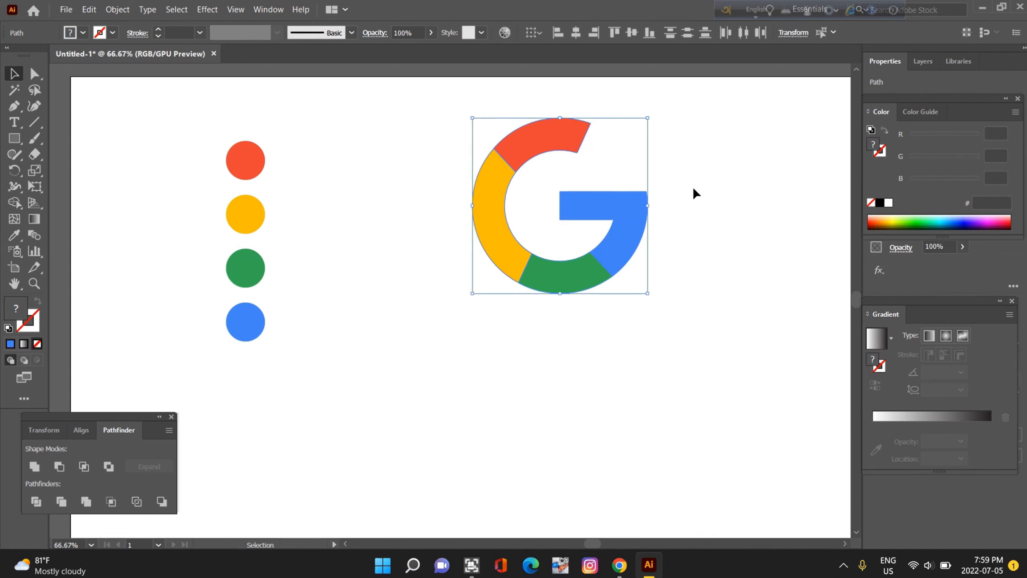
right_click(695, 192)
left_click(735, 271)
left_click(735, 272)
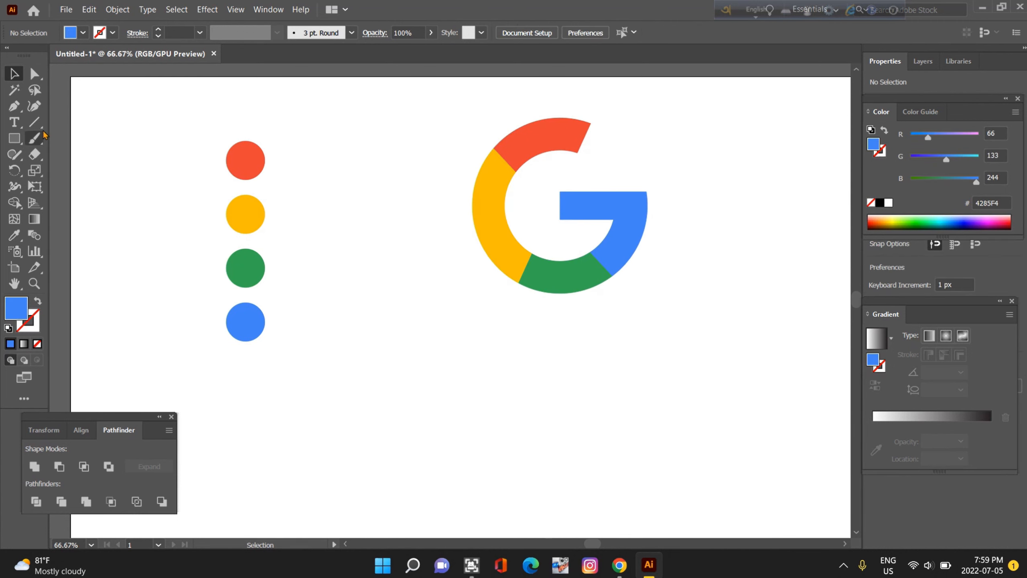
Delete the four colored palette circles beside the G logo
left_click_drag(256, 340, 262, 347)
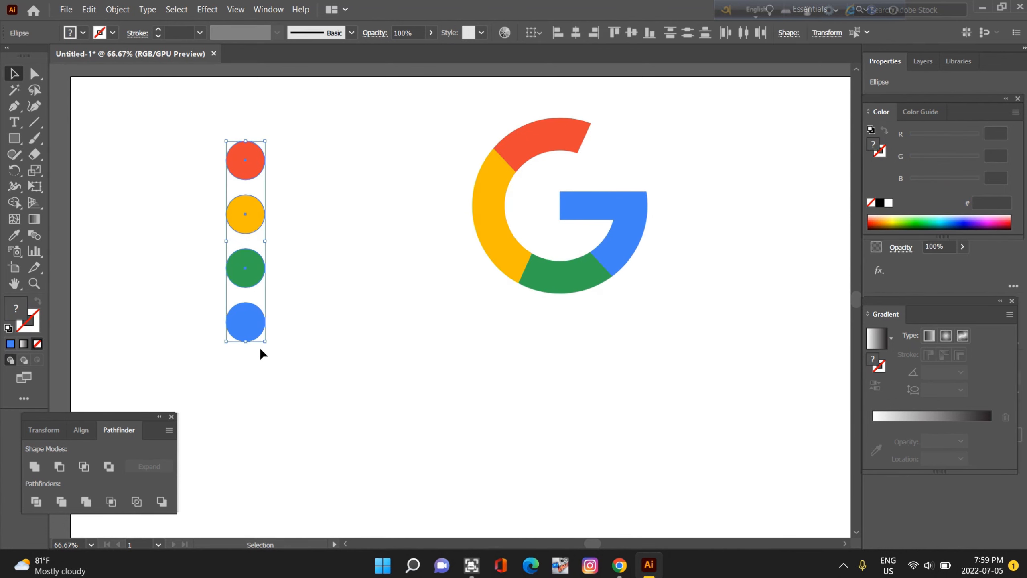
key("Delete")
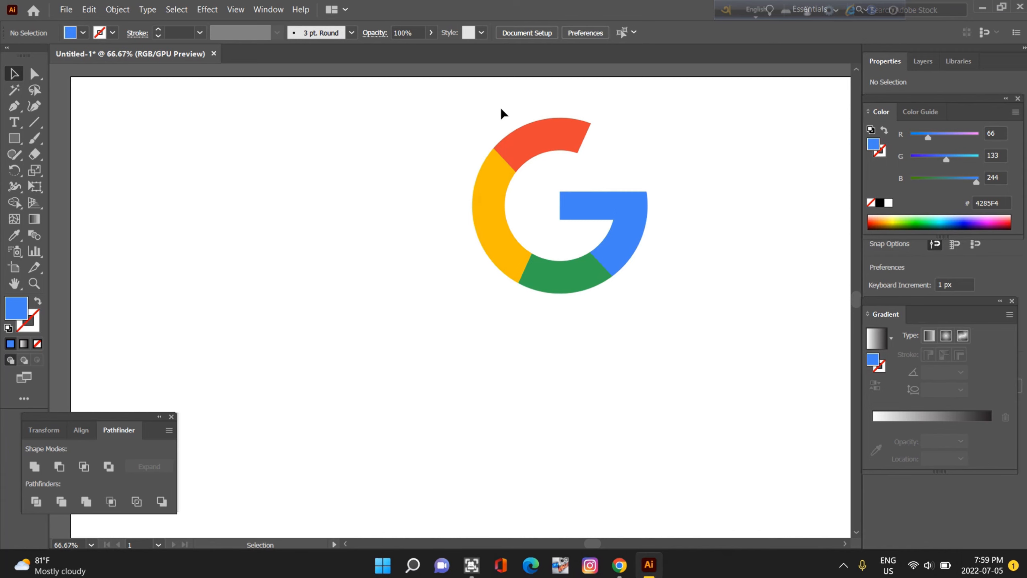
left_click(677, 318)
Move the grouped G toward the upper middle of the artboard and scale it down slightly
left_click_drag(560, 207, 416, 204)
left_click(570, 270)
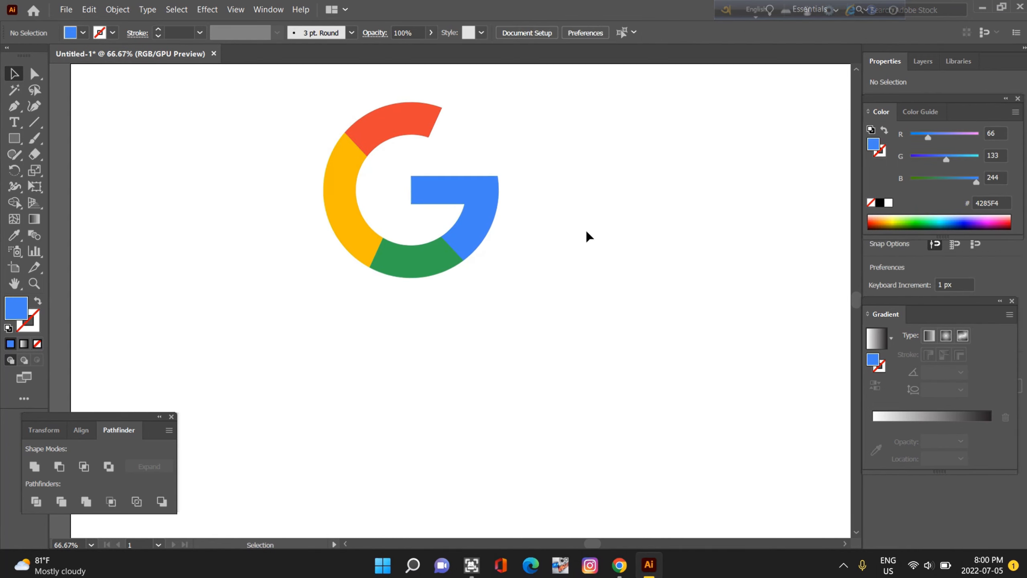
left_click_drag(323, 122, 493, 286)
left_click(563, 244)
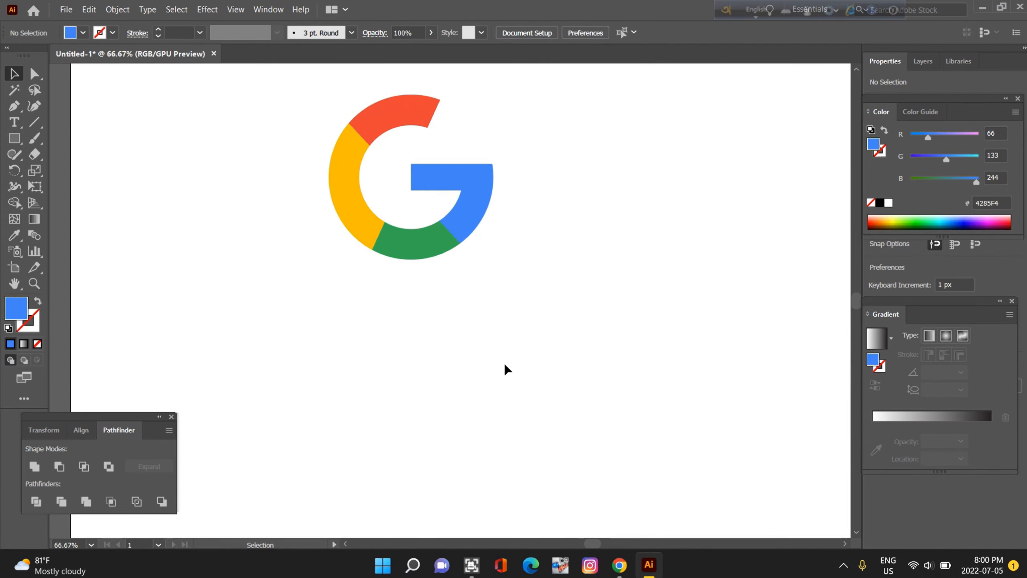
Set the fill to near-black 000205 and draw a rectangle covering the whole artboard
scroll(550, 336, "up", 1)
scroll(550, 335, "down", 2)
left_click_drag(590, 544, 592, 544)
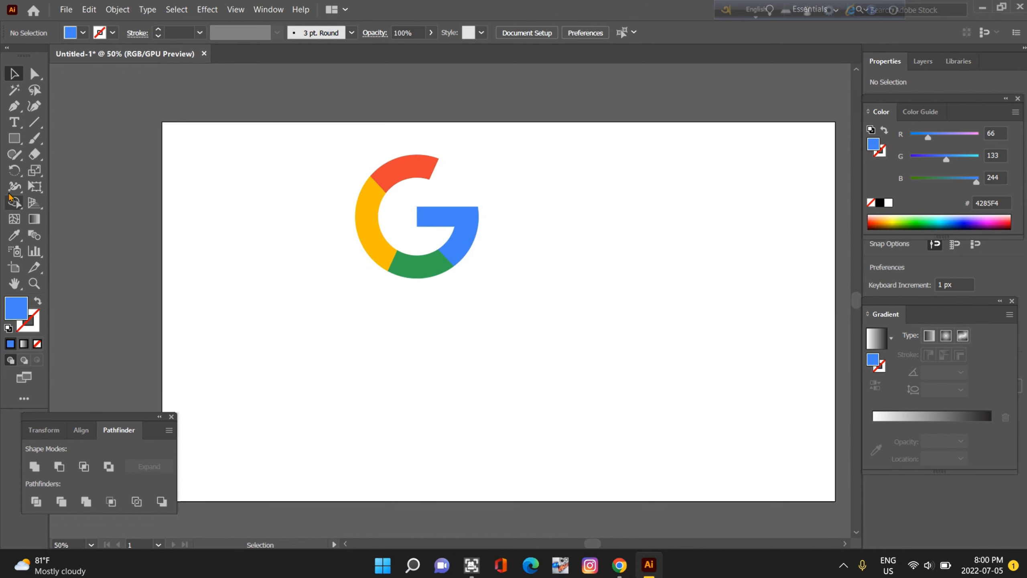
double_click(16, 308)
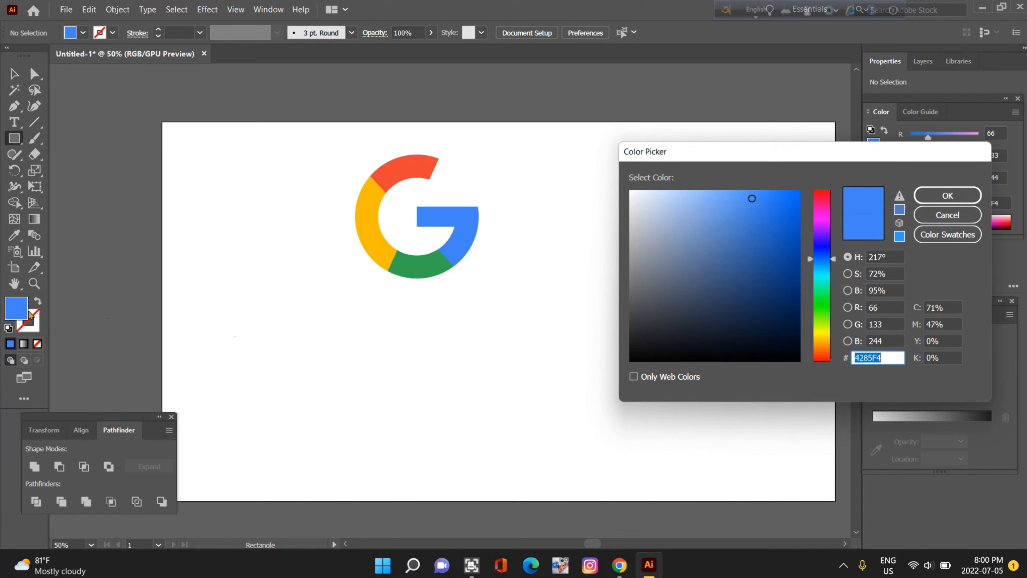
left_click(798, 356)
left_click(947, 195)
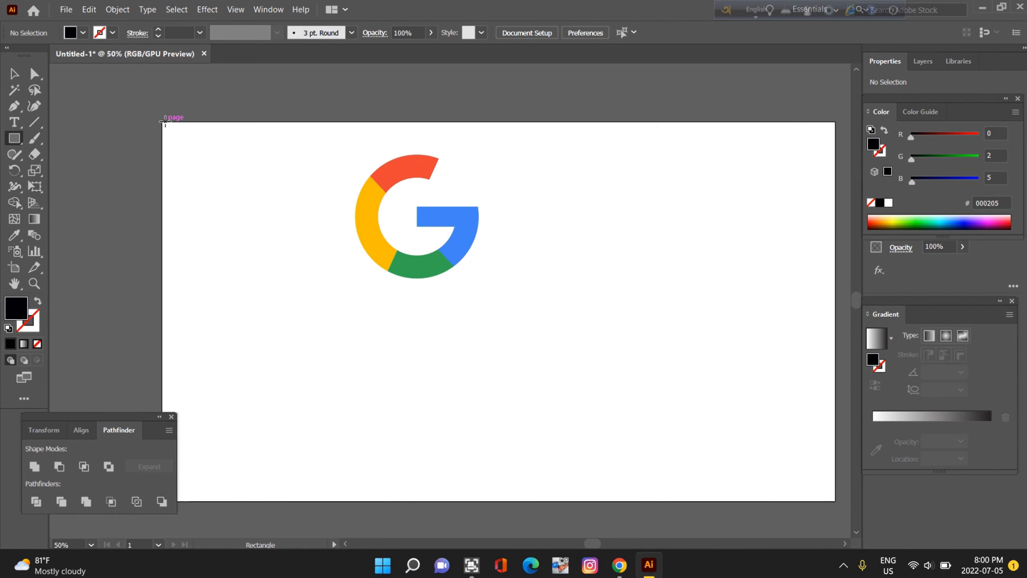
left_click_drag(161, 122, 835, 502)
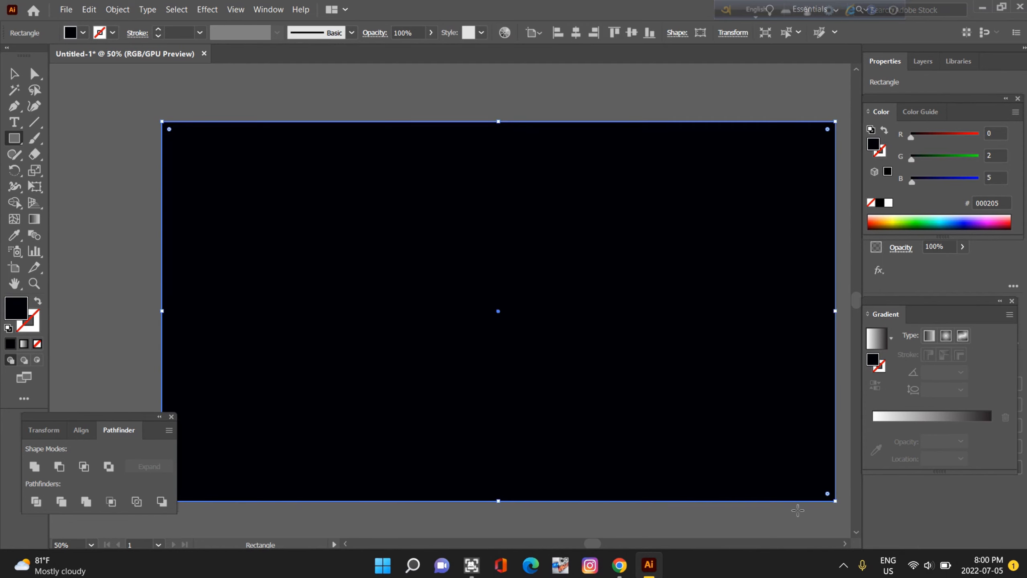
Send the black rectangle to the back, behind the G logo, and deselect it
right_click(770, 178)
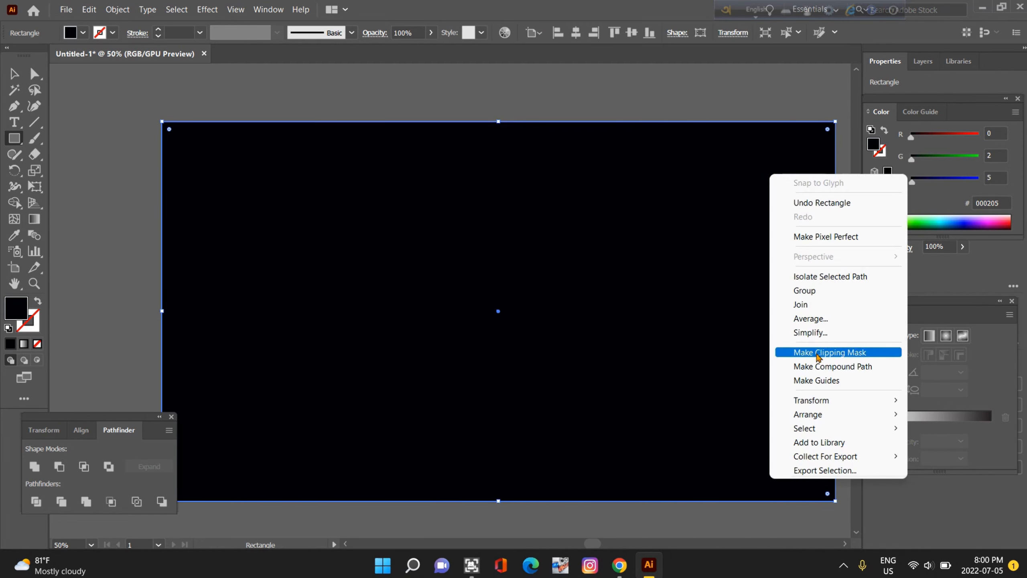
mouse_move(813, 417)
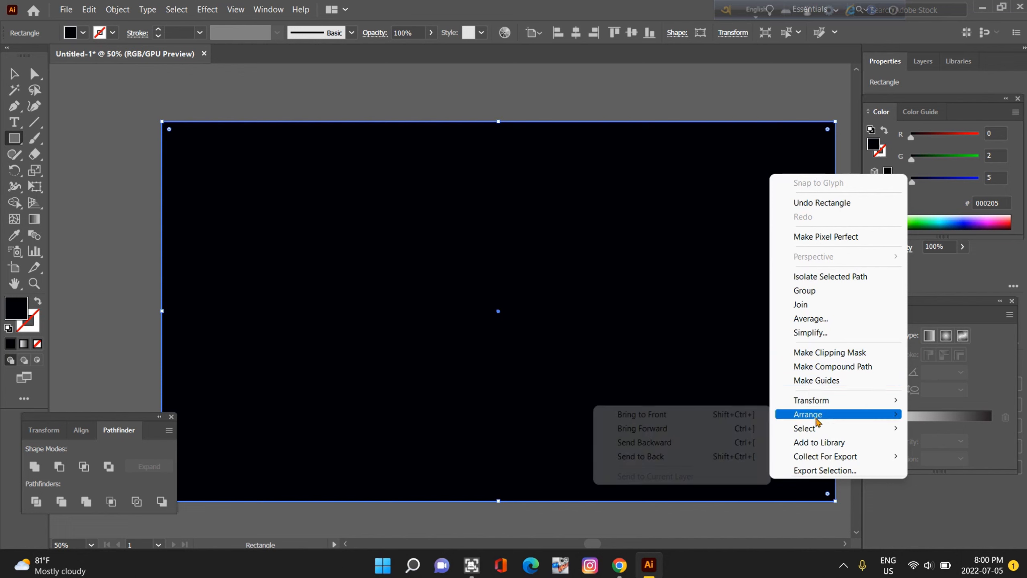
left_click(684, 455)
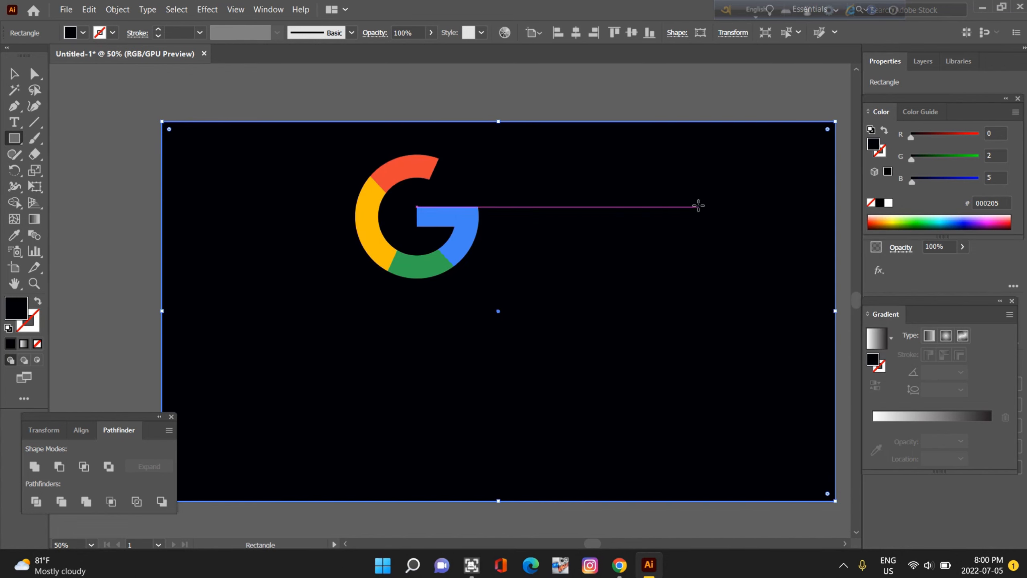
key("ctrl+shift+a")
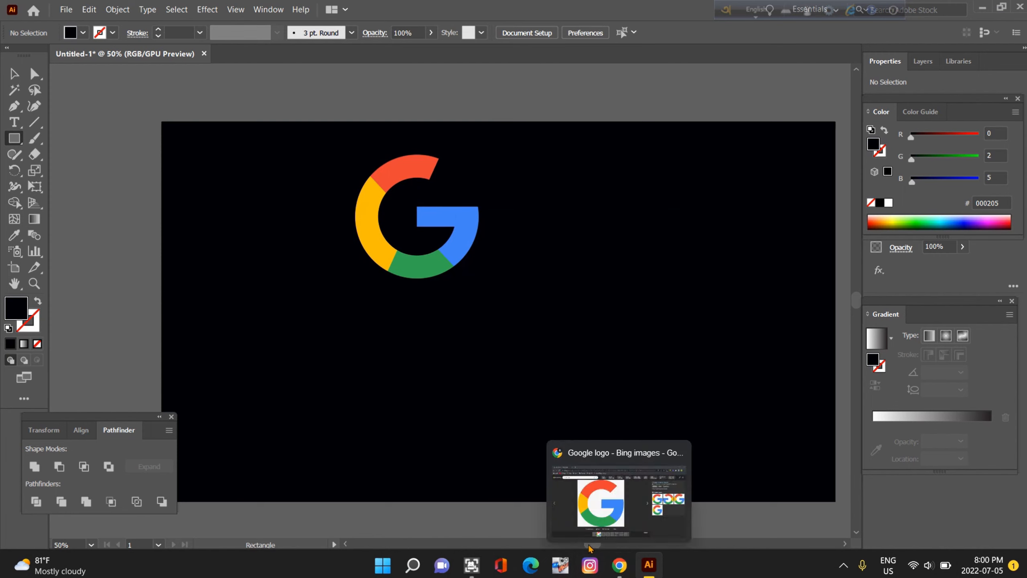
Reposition the G logo near the horizontal center of the black background's upper half and deselect it
left_click_drag(588, 545, 594, 545)
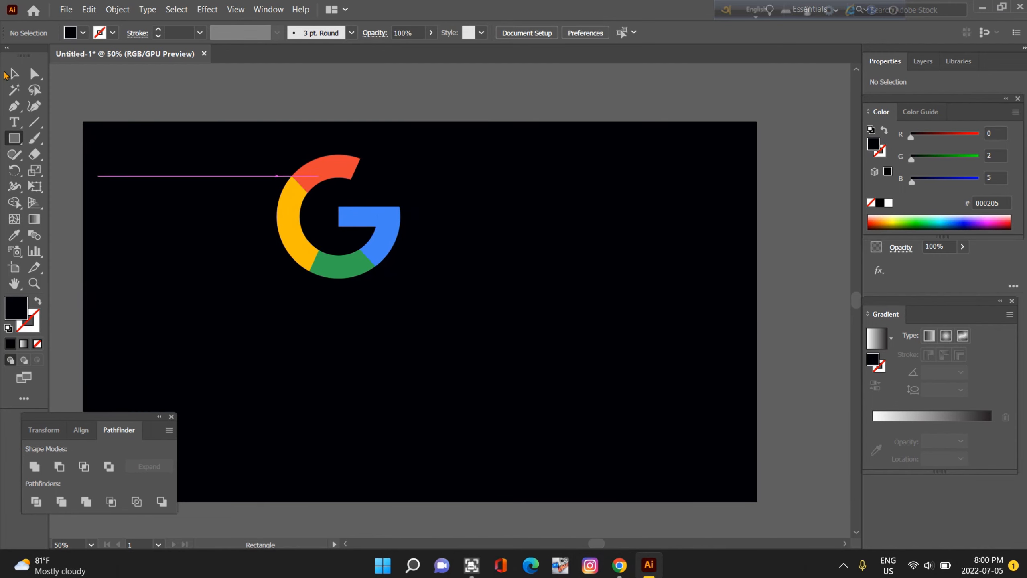
left_click_drag(247, 150, 409, 192)
left_click_drag(342, 213, 435, 246)
scroll(525, 352, "down", 2)
left_click(599, 277)
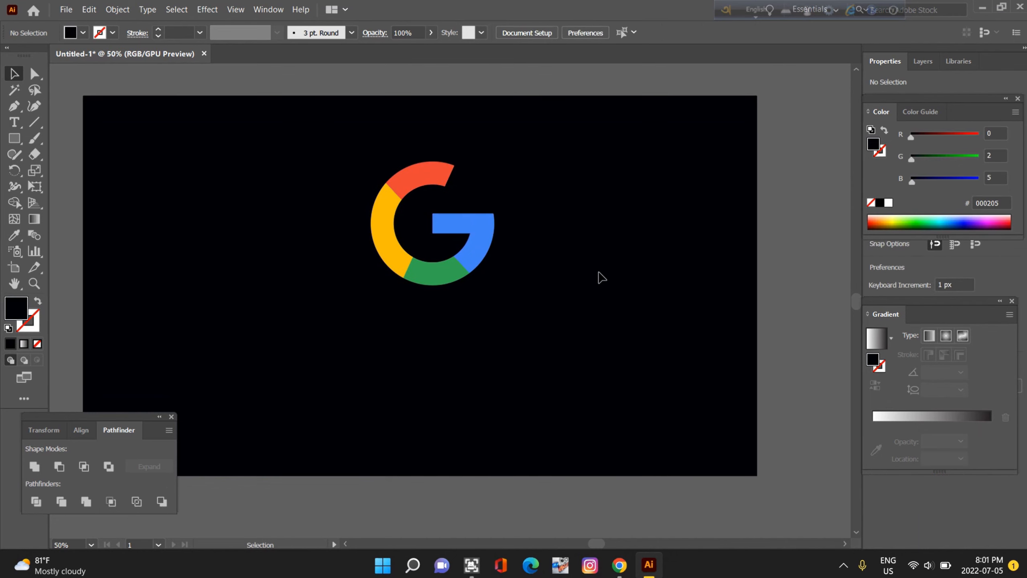
key("ctrl+plus")
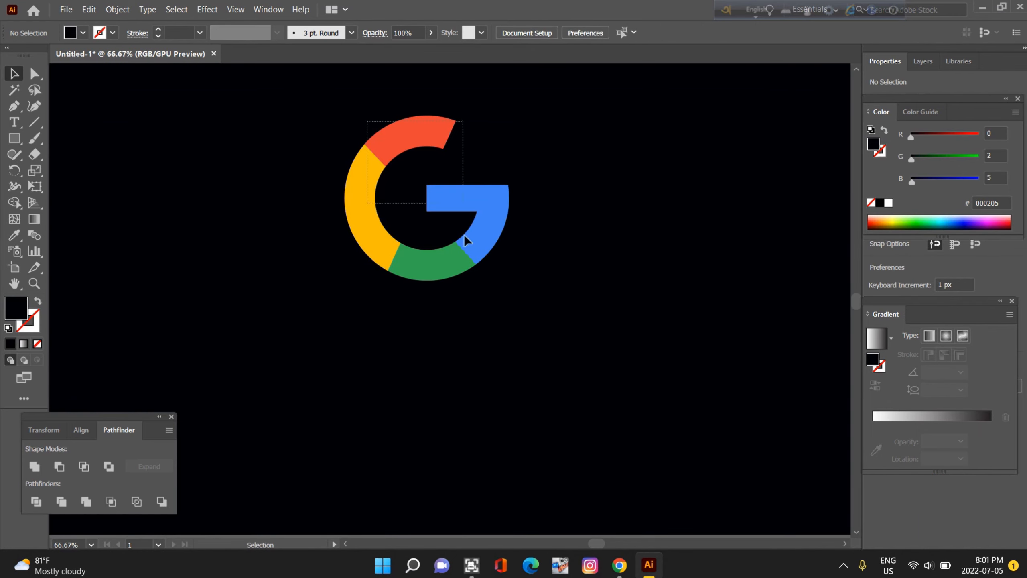
left_click_drag(453, 200, 435, 188)
left_click(592, 232)
left_click(586, 192)
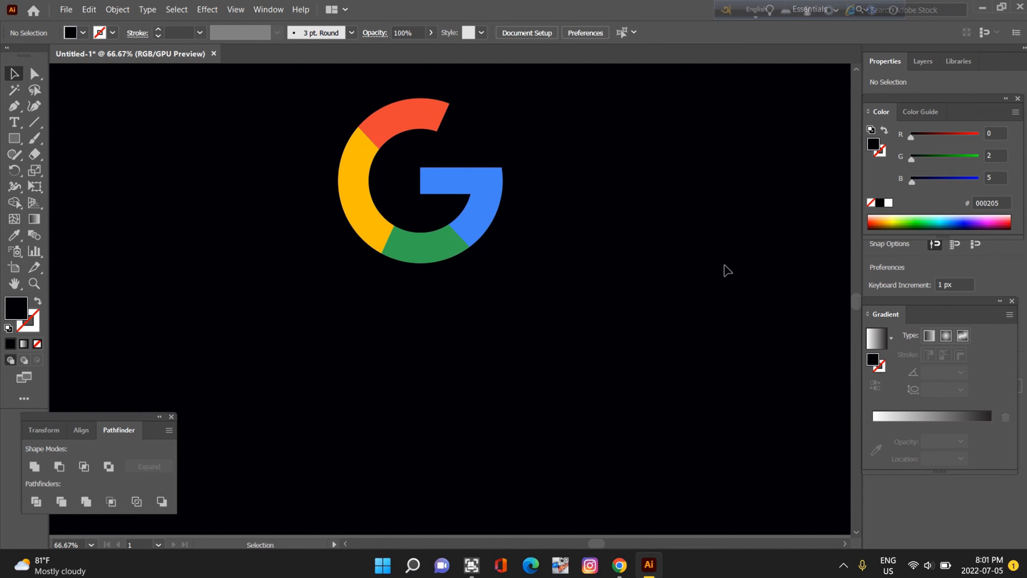
Examine the finished G logo on its black background at several zoom levels
key("ctrl+minus")
key("ctrl+minus")
key("ctrl+minus")
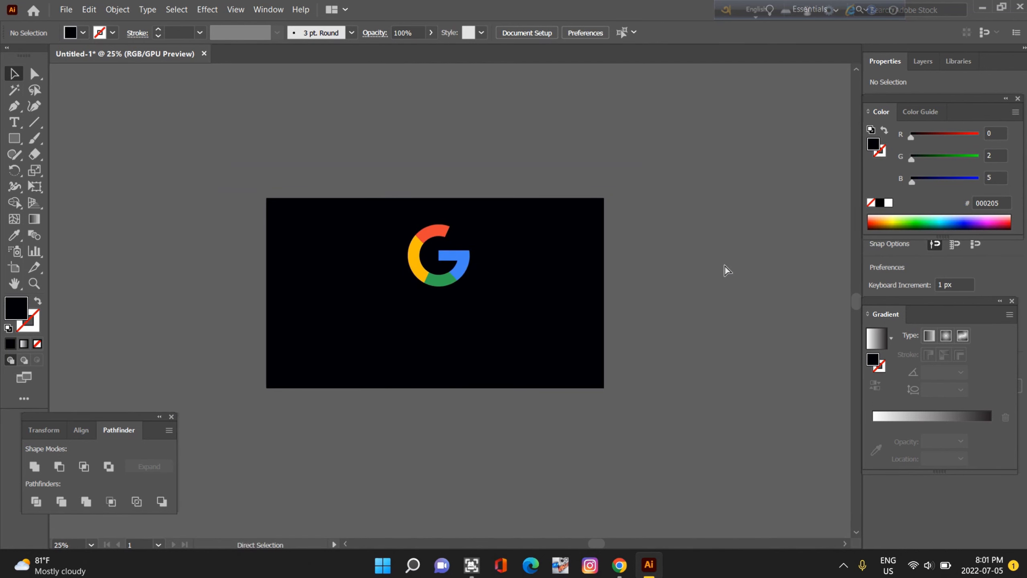
key("ctrl+plus")
key("ctrl+plus")
key("ctrl+plus")
key("ctrl+minus")
key("ctrl+minus")
key("ctrl+minus")
key("ctrl+minus")
key("ctrl+minus")
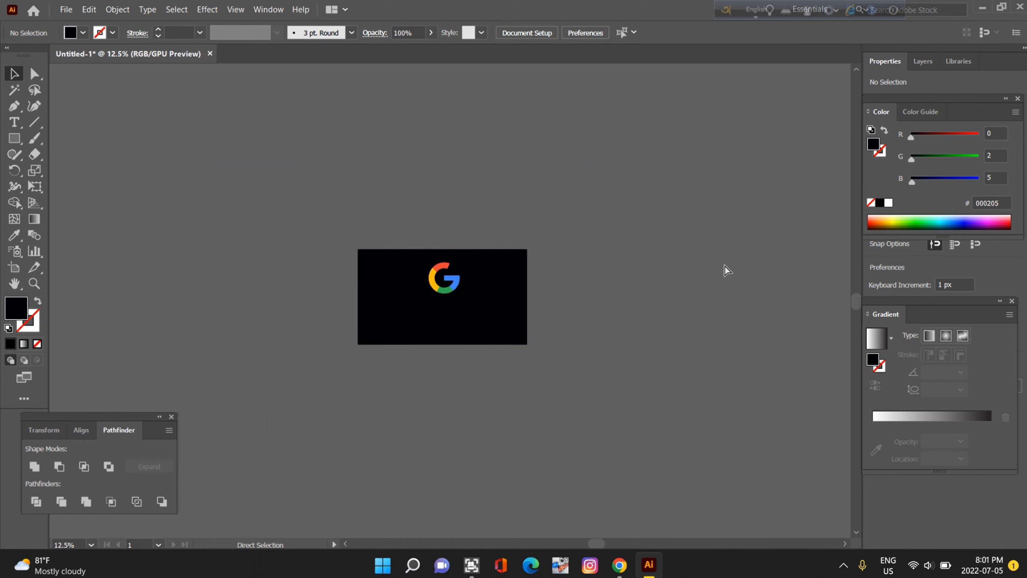
key("ctrl+plus")
key("ctrl+plus")
key("ctrl+plus")
key("ctrl+plus")
key("ctrl+plus")
key("ctrl+minus")
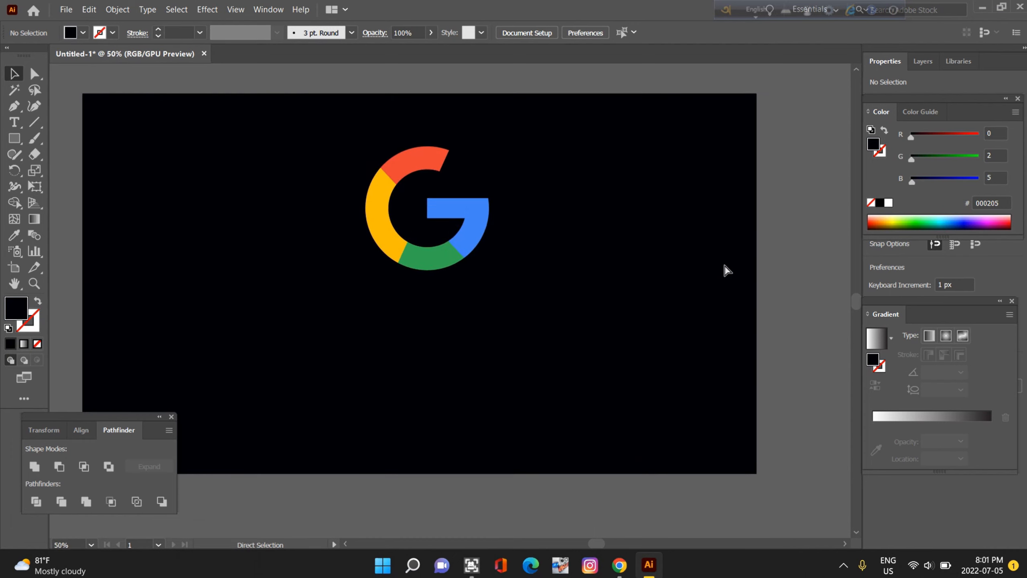